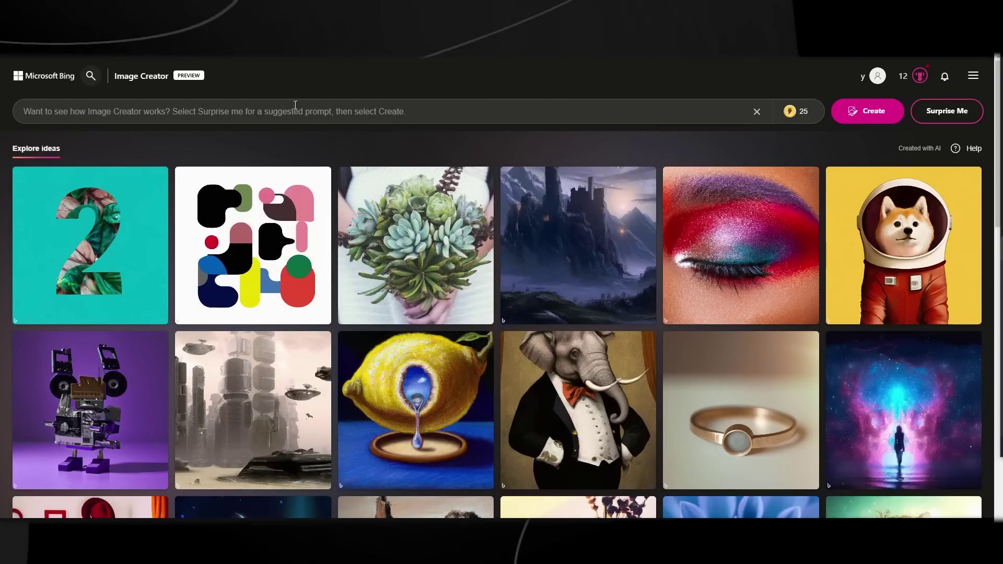
Use Surprise Me to fill the prompt with 'a white marble bust of robot on a yellow background, 3d'.
{"action": "scroll", "coordinate": [476, 209], "scroll_direction": "down", "scroll_amount": 3}
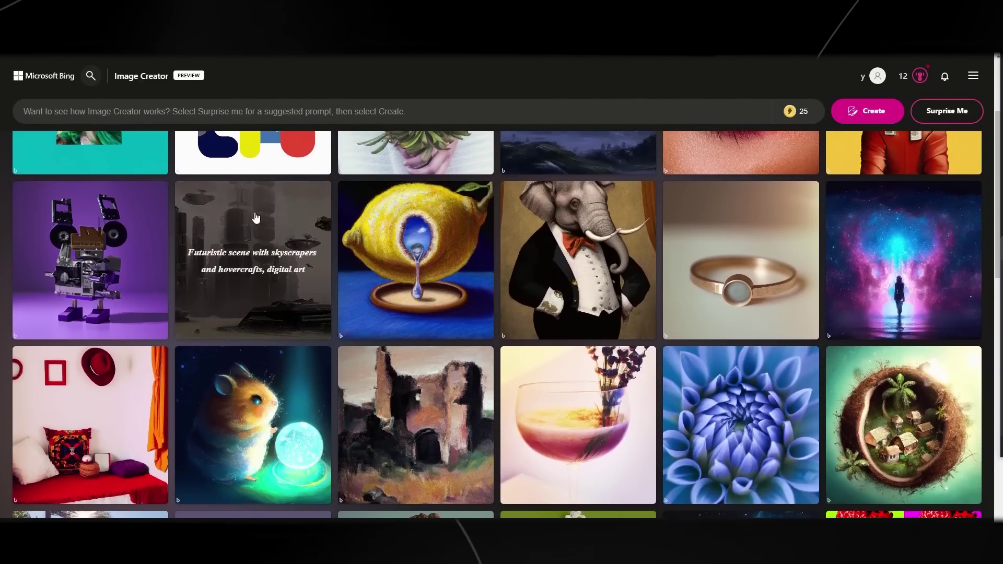
{"action": "scroll", "coordinate": [163, 181], "scroll_direction": "up", "scroll_amount": 3}
{"action": "left_click", "coordinate": [343, 123]}
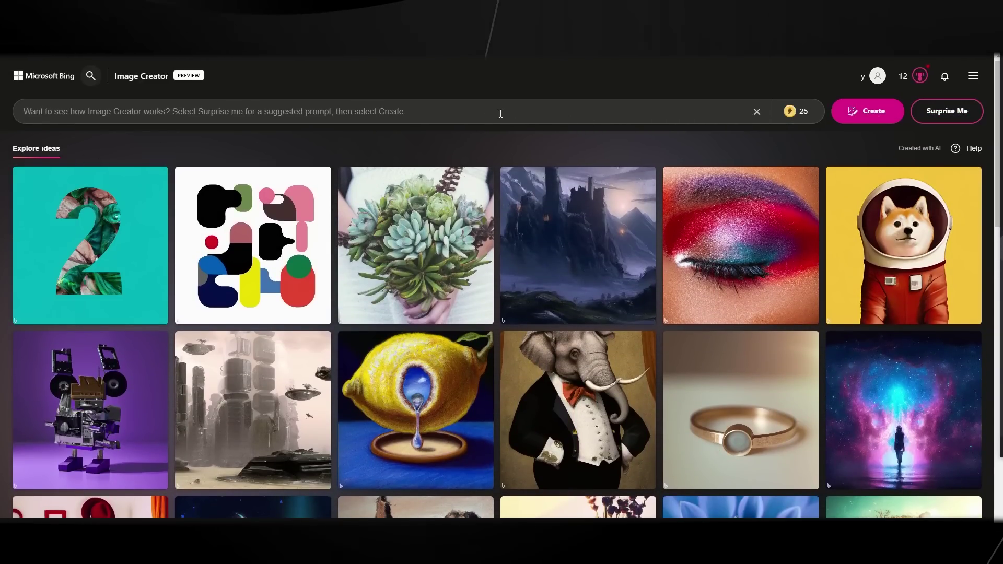
{"action": "left_click", "coordinate": [946, 112]}
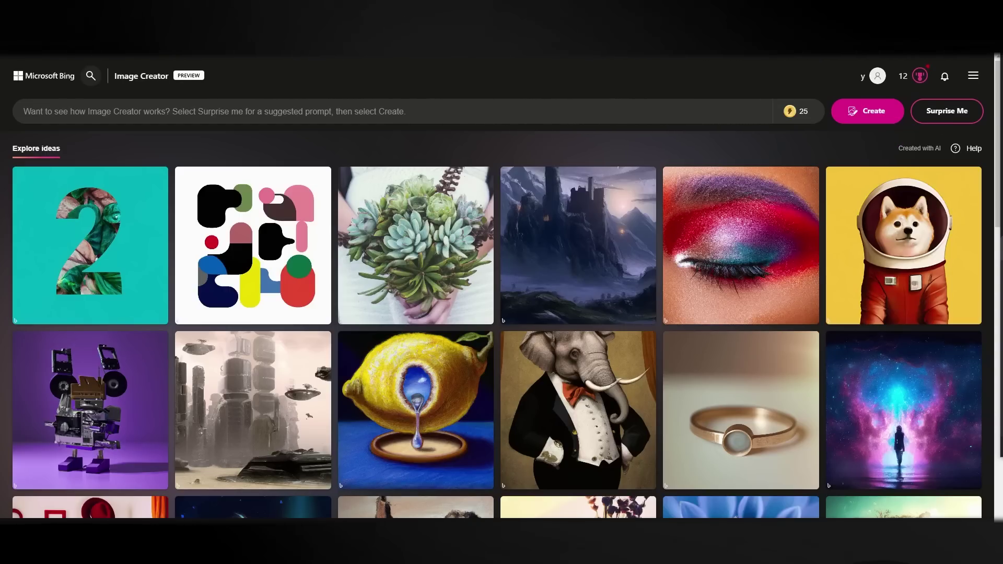
{"action": "left_click", "coordinate": [947, 111]}
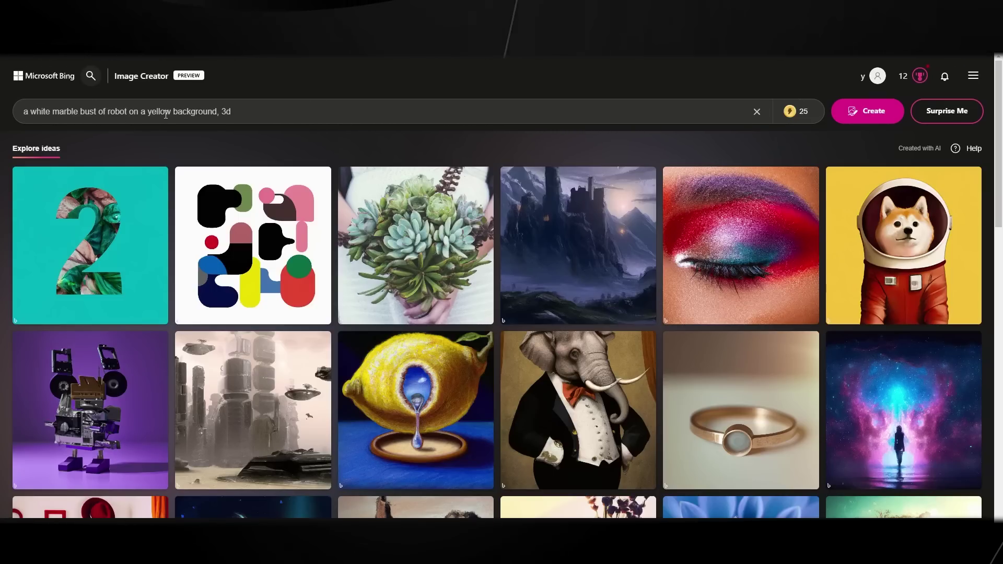
Create four images from the white marble robot bust on yellow background prompt.
{"action": "left_click", "coordinate": [873, 111]}
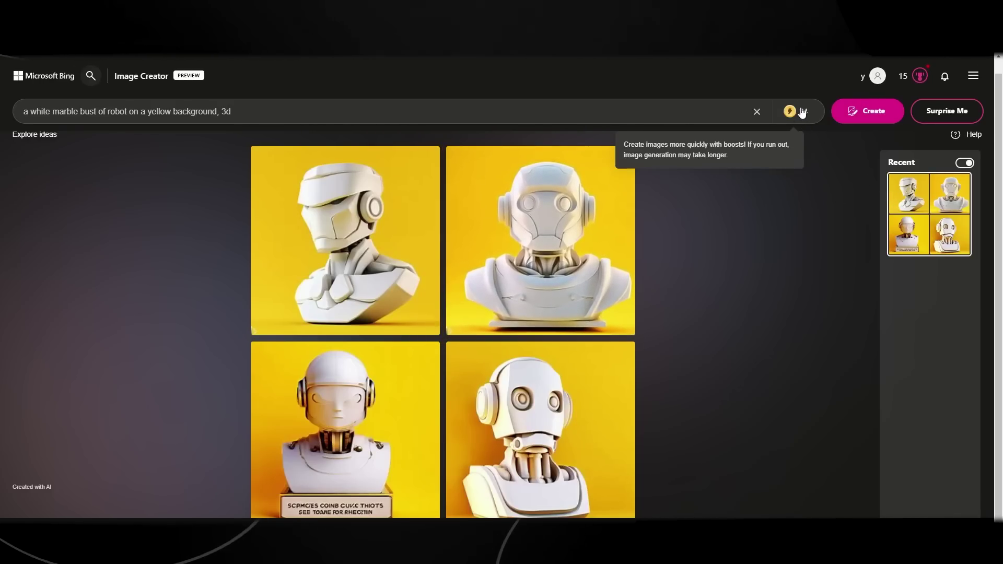
{"action": "left_click", "coordinate": [534, 183]}
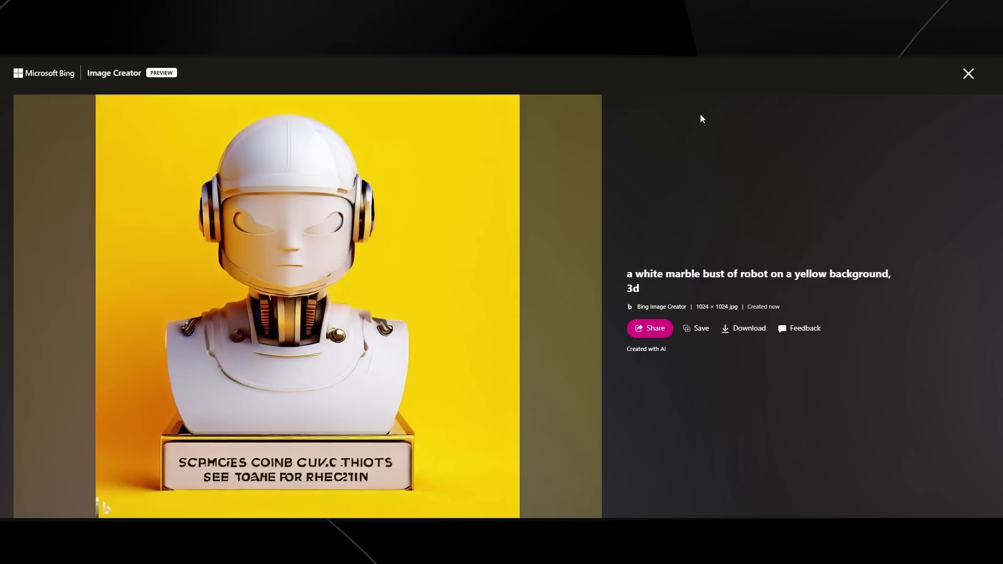
{"action": "left_click", "coordinate": [967, 74]}
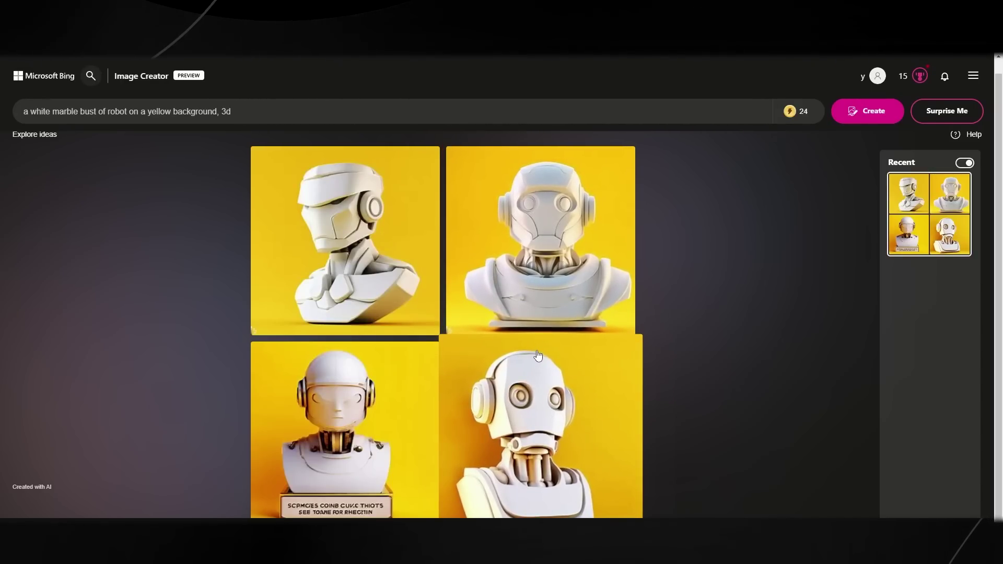
{"action": "left_click", "coordinate": [538, 354]}
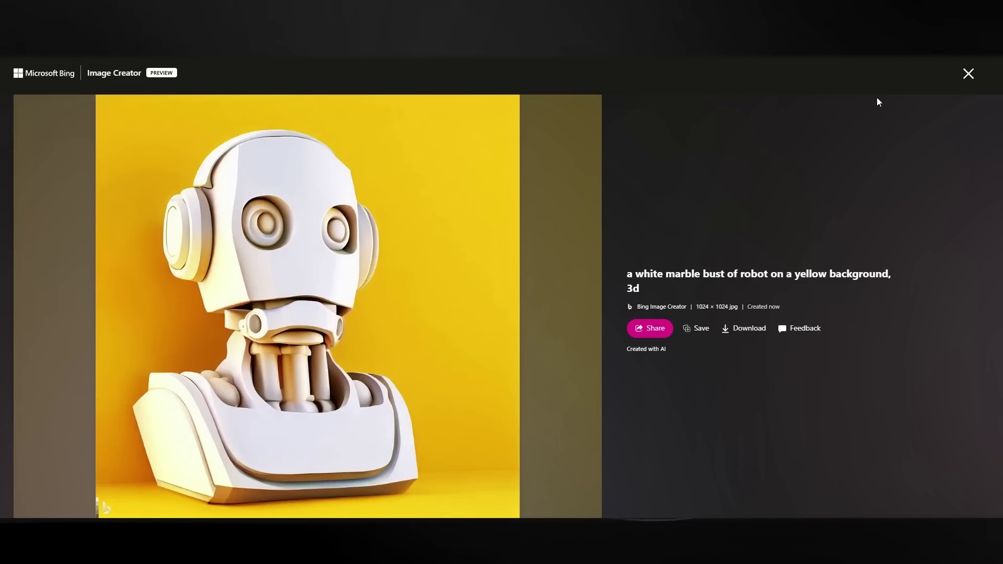
{"action": "left_click", "coordinate": [968, 74]}
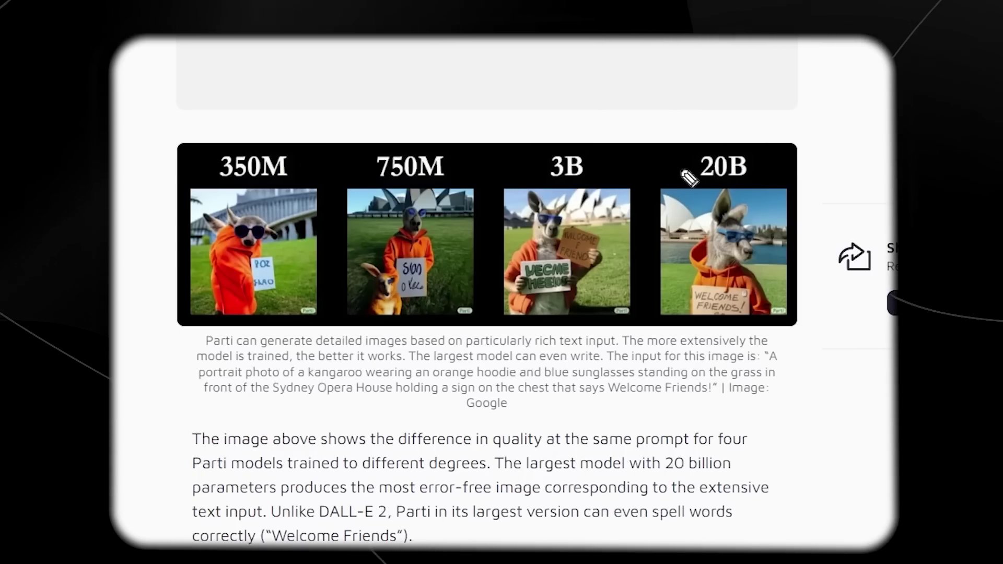
{"action": "mouse_move", "coordinate": [693, 144]}
{"action": "left_mouse_down"}
{"action": "mouse_move", "coordinate": [696, 180]}
{"action": "mouse_move", "coordinate": [668, 158]}
{"action": "left_mouse_up"}
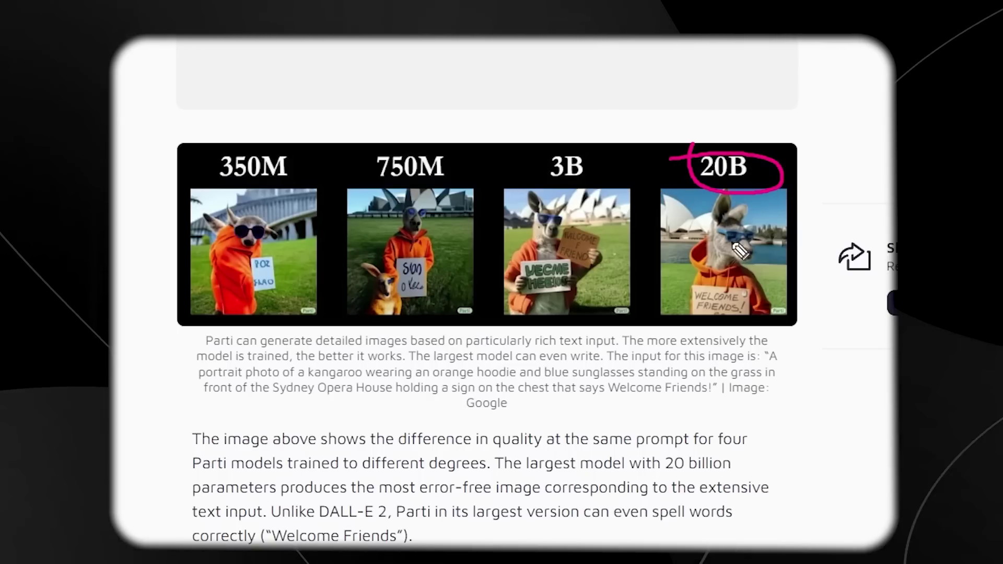
{"action": "mouse_move", "coordinate": [658, 249]}
{"action": "left_mouse_down"}
{"action": "mouse_move", "coordinate": [693, 287]}
{"action": "mouse_move", "coordinate": [670, 282]}
{"action": "left_mouse_up"}
{"action": "key", "text": "e"}
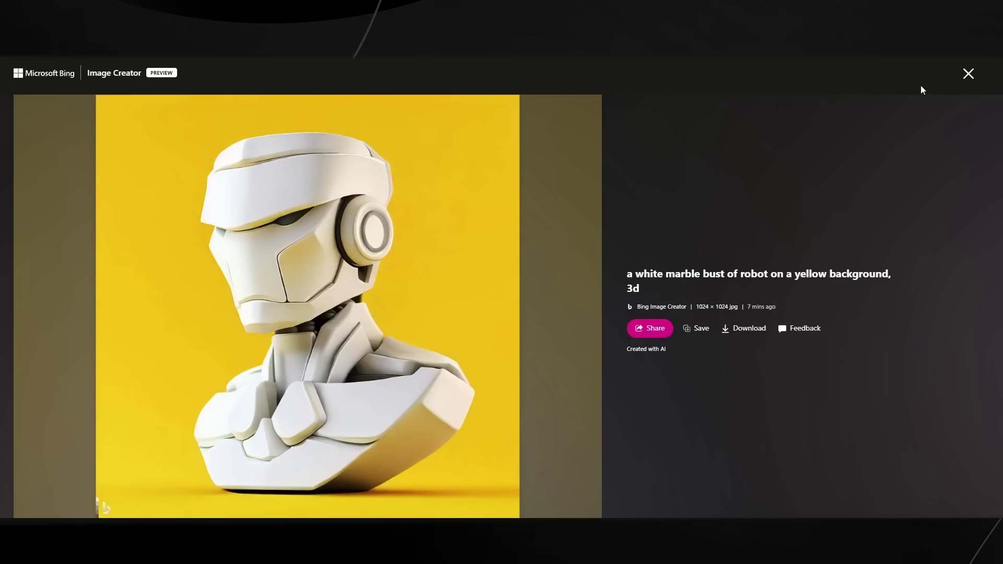
Close the full-size image and preview the bottom-left and bottom-right robot busts.
{"action": "left_click", "coordinate": [968, 73]}
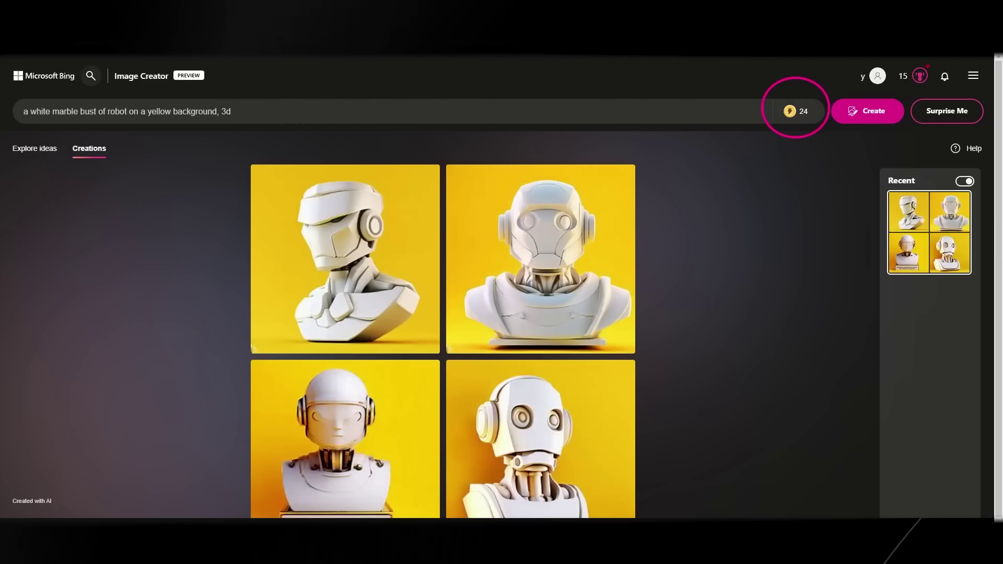
{"action": "mouse_move", "coordinate": [800, 110]}
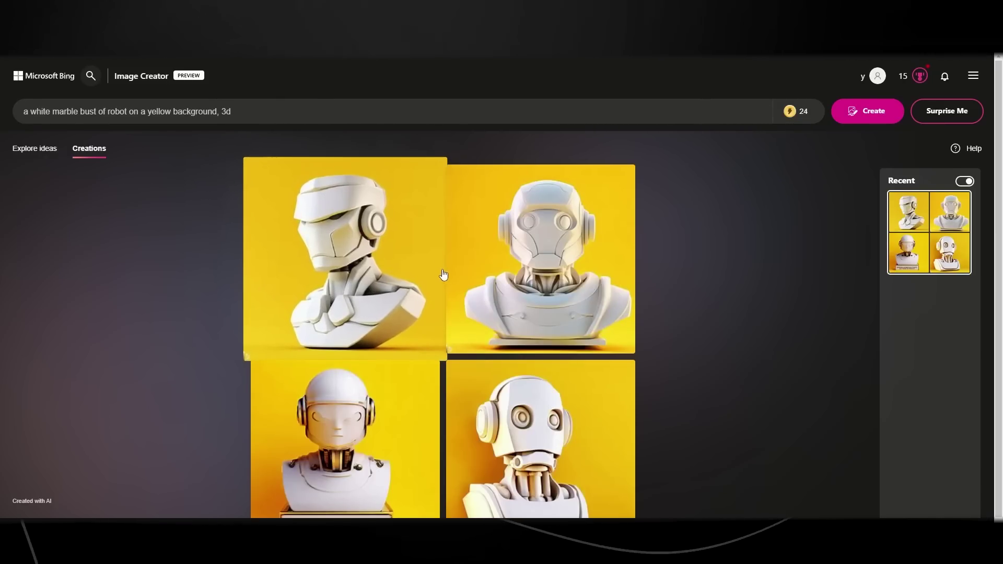
{"action": "scroll", "coordinate": [422, 379], "scroll_direction": "down", "scroll_amount": 1}
{"action": "left_click", "coordinate": [422, 379]}
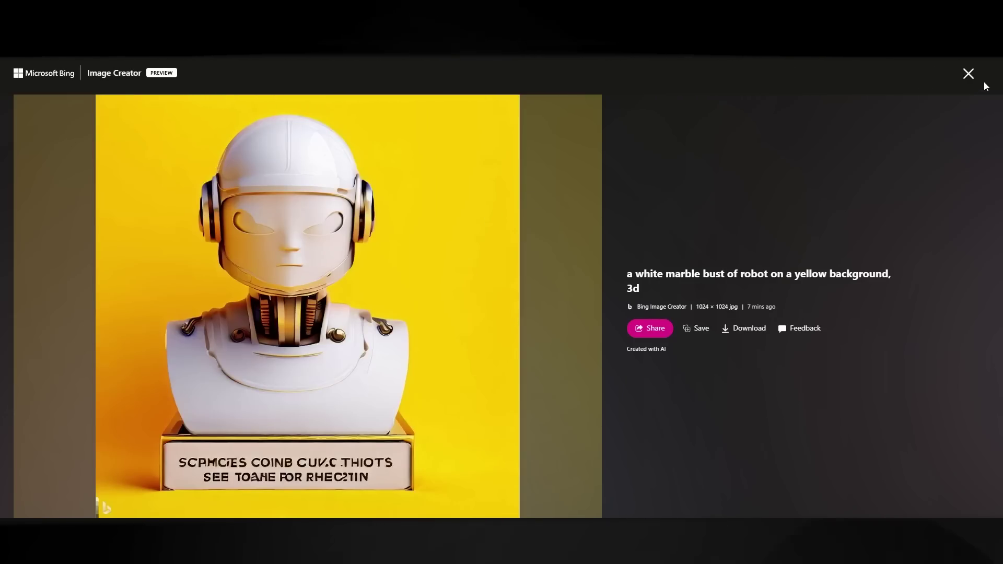
{"action": "left_click", "coordinate": [968, 74]}
{"action": "left_click", "coordinate": [585, 345]}
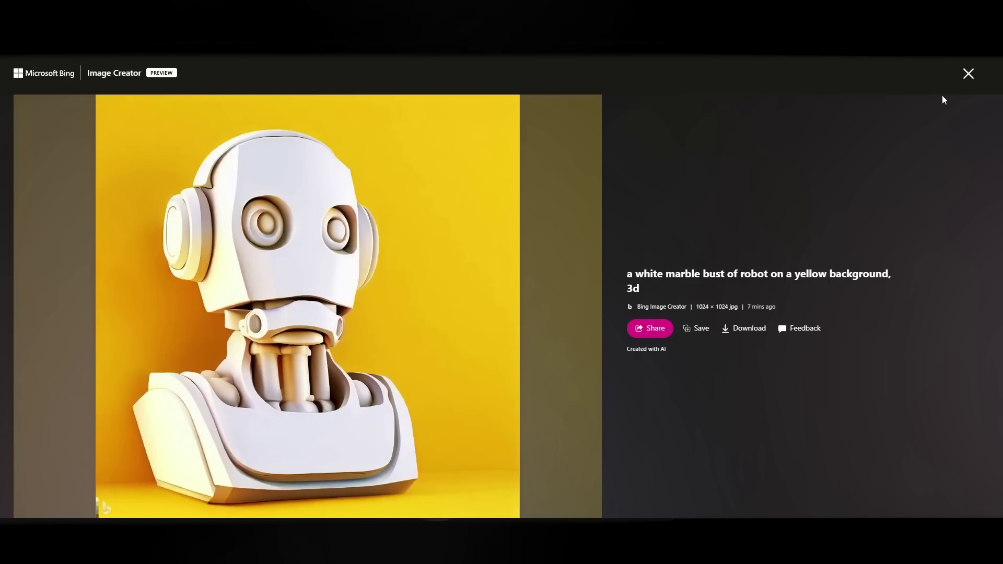
{"action": "left_click", "coordinate": [968, 74]}
Preview the top-right robot bust, then reopen the top-left side-view bust.
{"action": "left_click", "coordinate": [609, 226]}
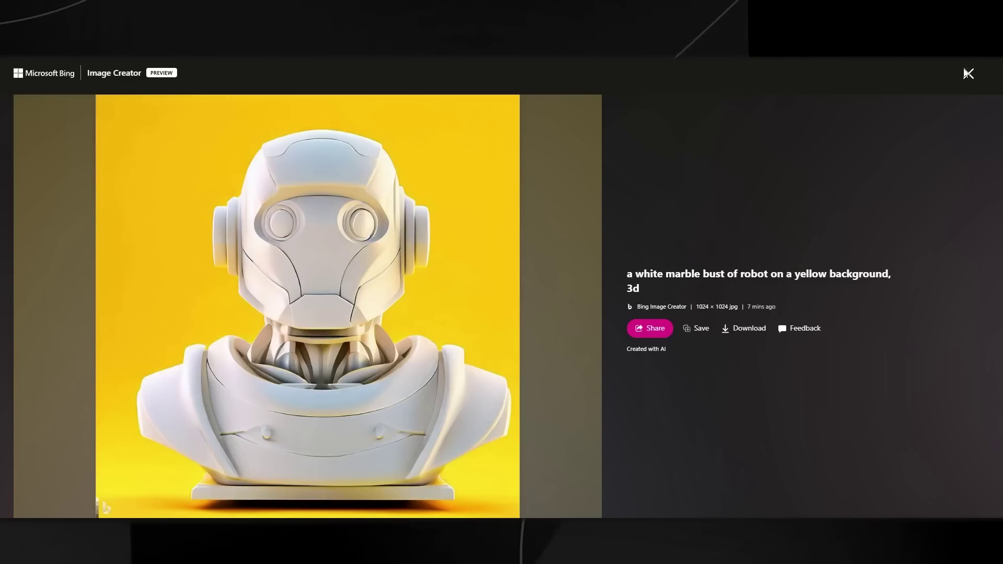
{"action": "left_click", "coordinate": [968, 74]}
{"action": "left_click", "coordinate": [376, 235]}
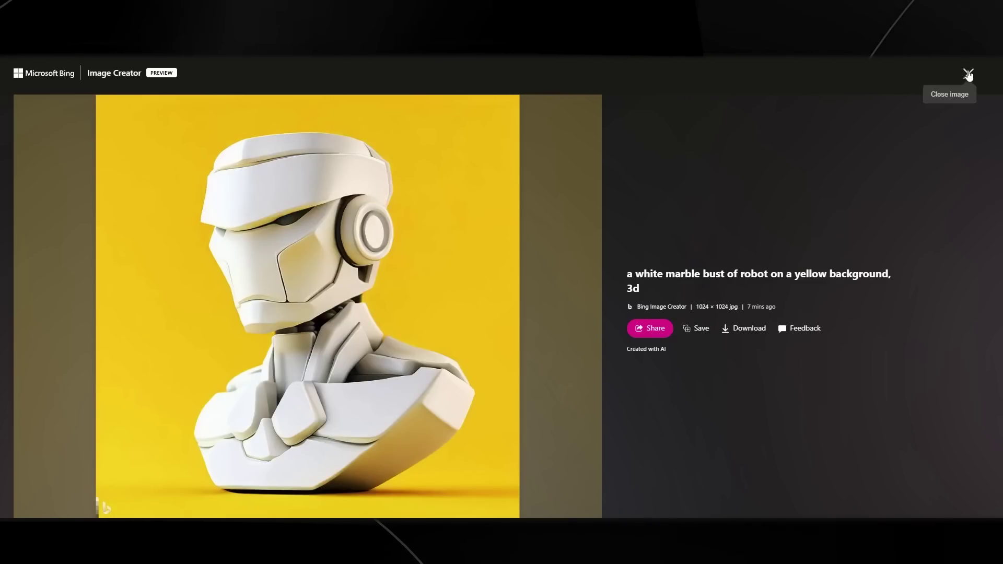
{"action": "left_click", "coordinate": [967, 73]}
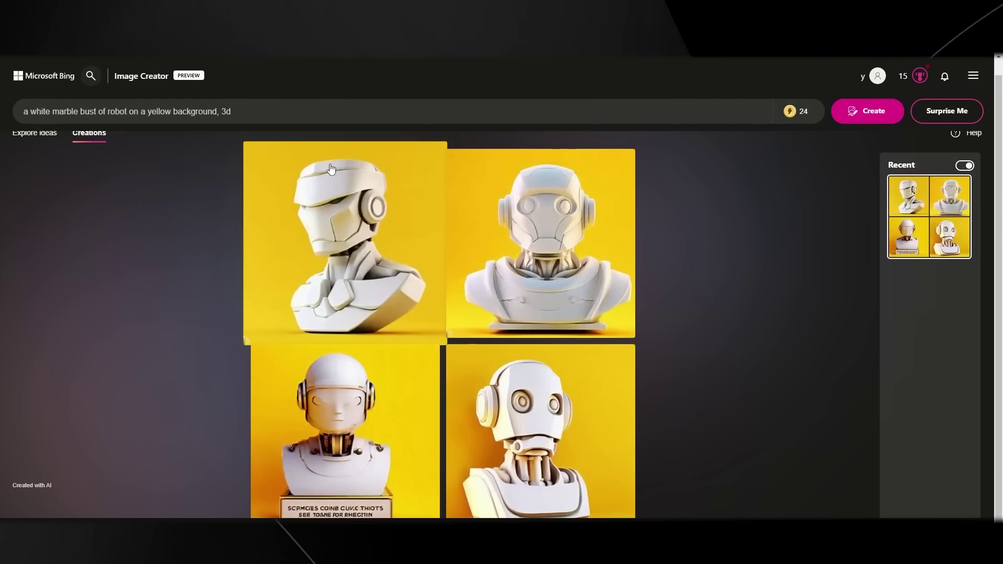
{"action": "scroll", "coordinate": [209, 167], "scroll_direction": "up", "scroll_amount": 1}
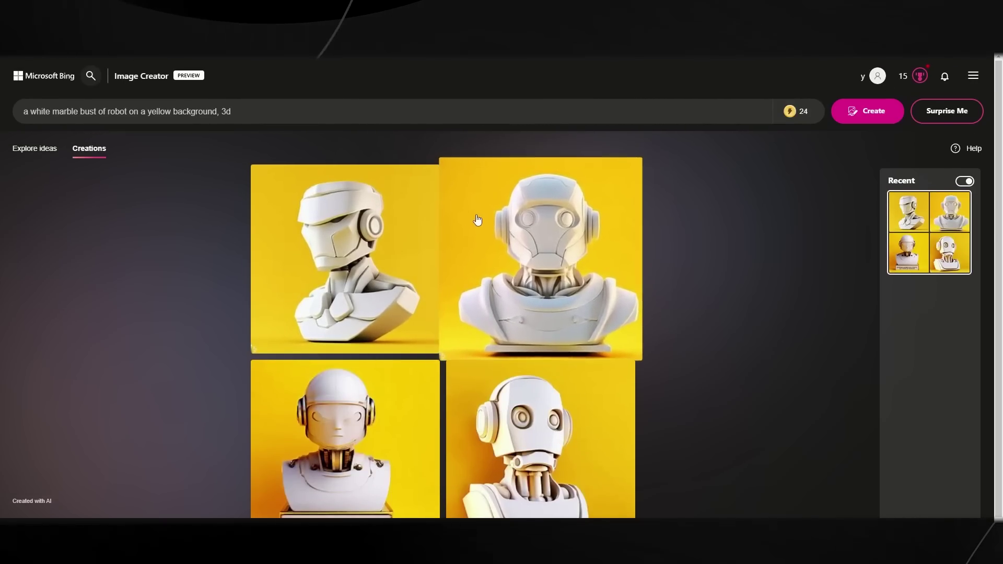
{"action": "left_click", "coordinate": [366, 245]}
Copy the full prompt 'a white marble bust of robot on a yellow background, 3d'.
{"action": "left_click", "coordinate": [968, 74]}
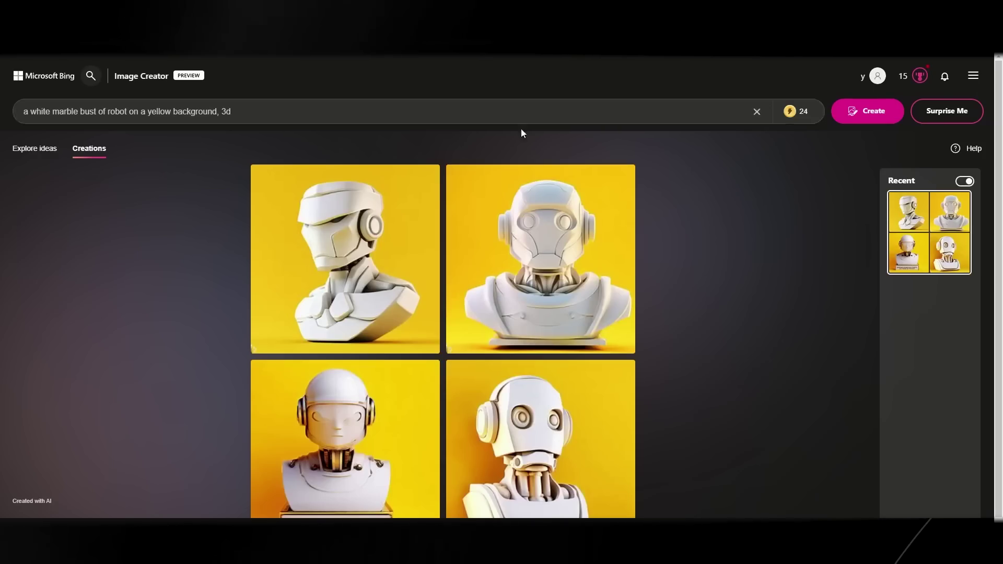
{"action": "left_click_drag", "start_coordinate": [258, 112], "coordinate": [21, 112]}
{"action": "right_click", "coordinate": [85, 117]}
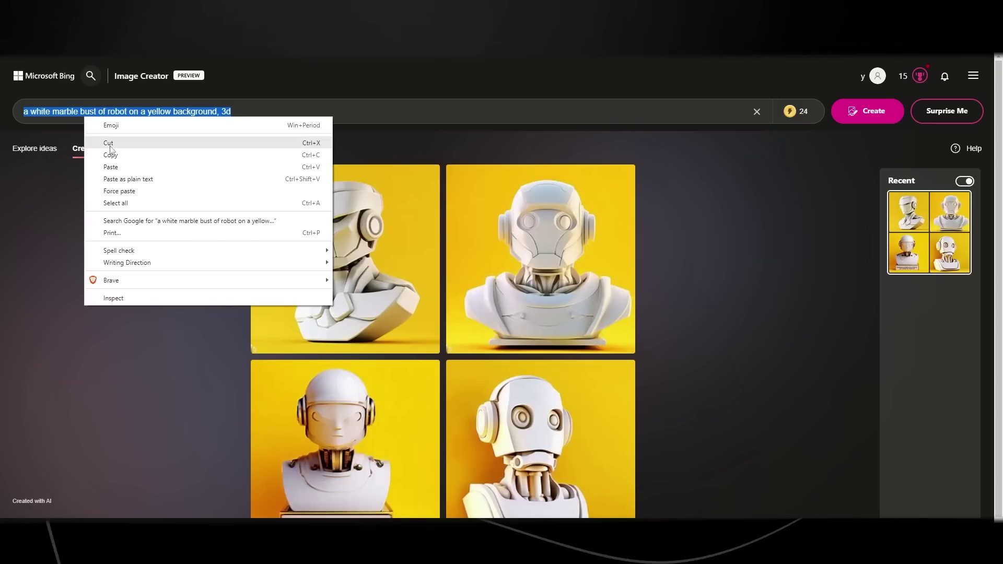
{"action": "left_click", "coordinate": [107, 151]}
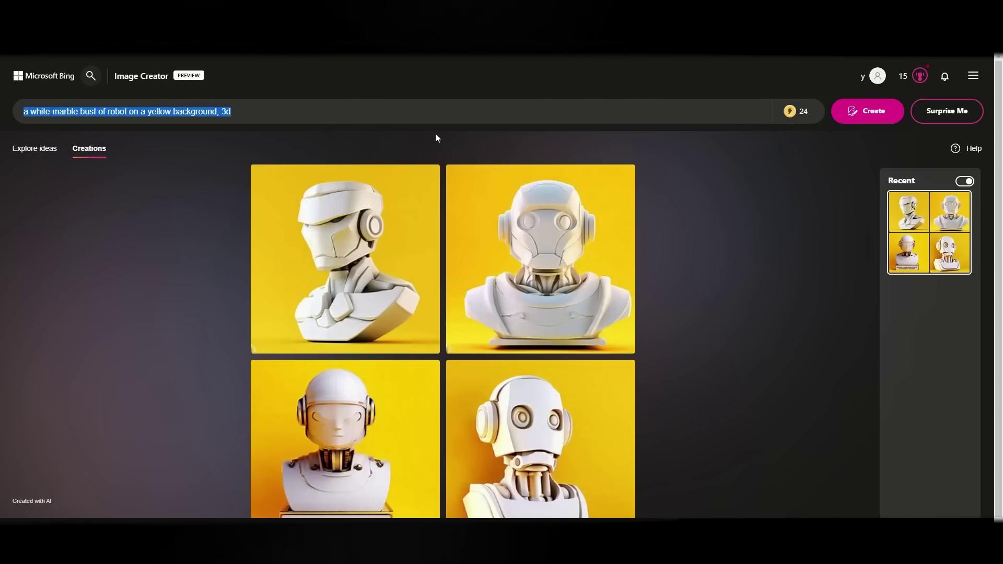
{"action": "scroll", "coordinate": [462, 200], "scroll_direction": "down", "scroll_amount": 1}
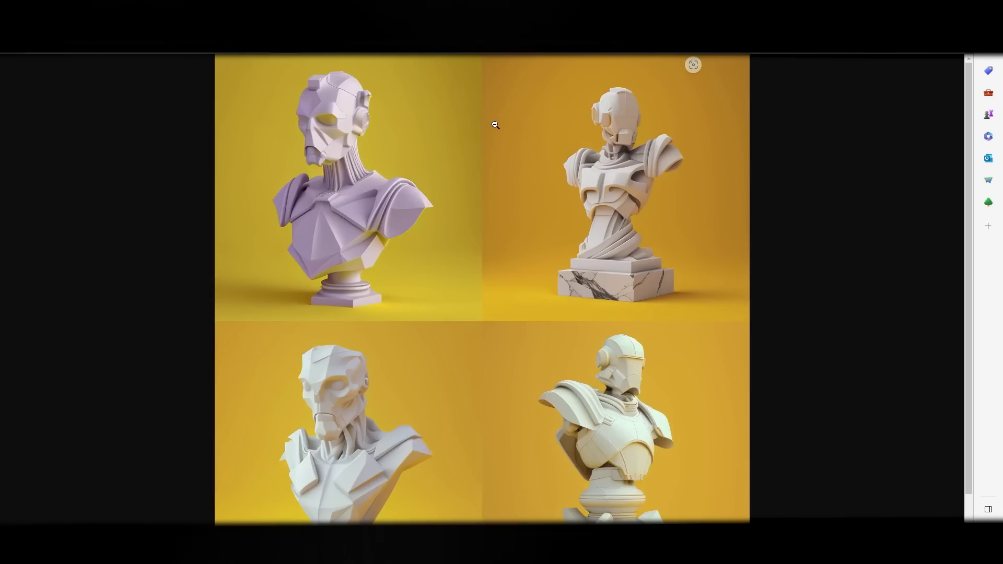
{"action": "left_click", "coordinate": [446, 169]}
{"action": "left_click", "coordinate": [505, 174]}
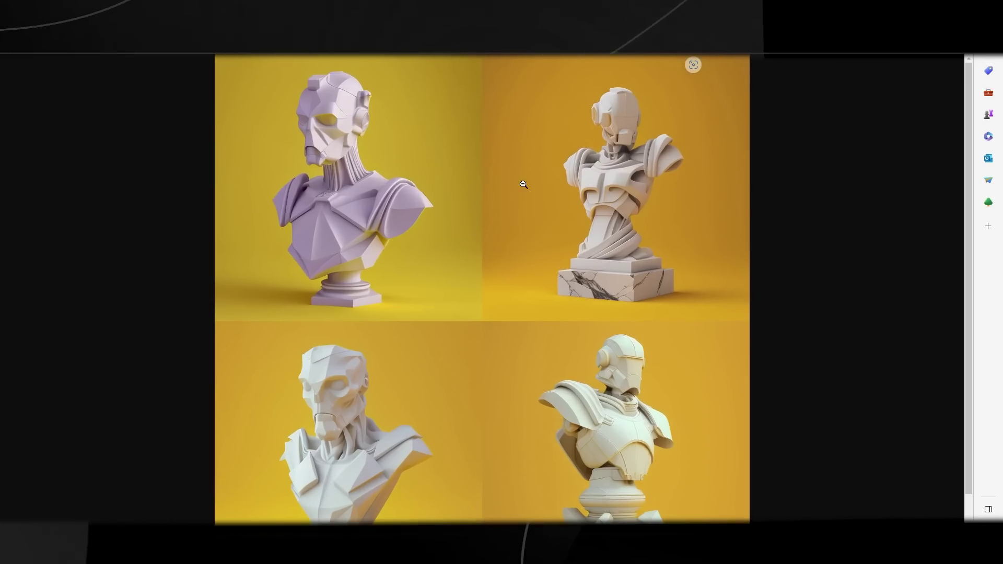
{"action": "scroll", "coordinate": [496, 261], "scroll_direction": "down", "scroll_amount": 1}
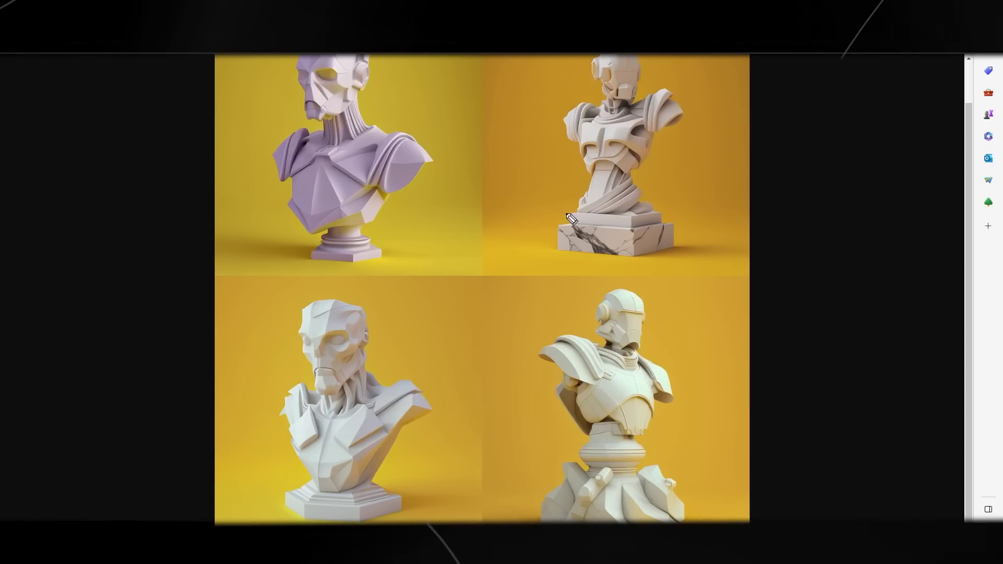
{"action": "scroll", "coordinate": [486, 291], "scroll_direction": "up", "scroll_amount": 1}
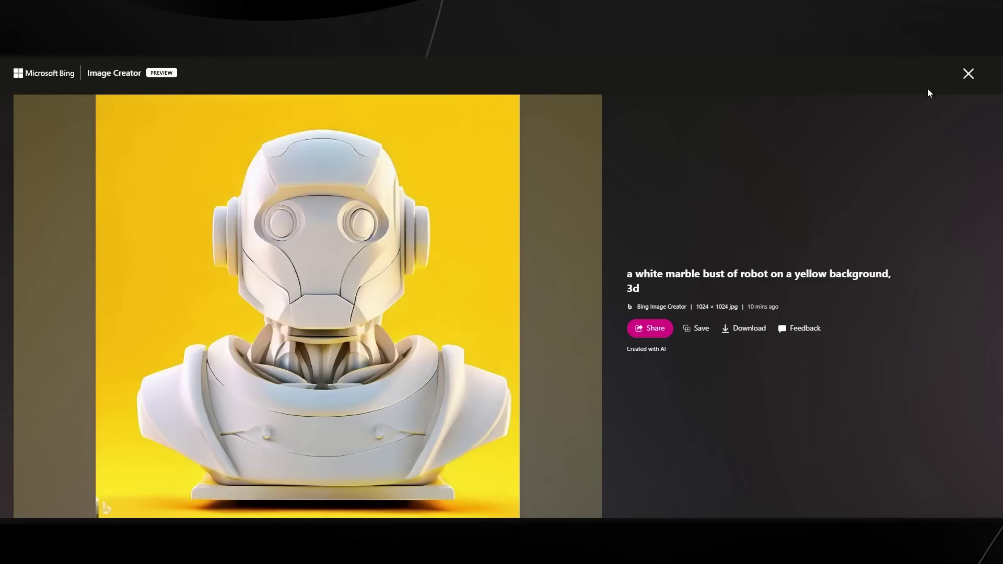
Preview two more robot busts, including the one with the plaque.
{"action": "left_click", "coordinate": [968, 73]}
{"action": "left_click", "coordinate": [511, 399]}
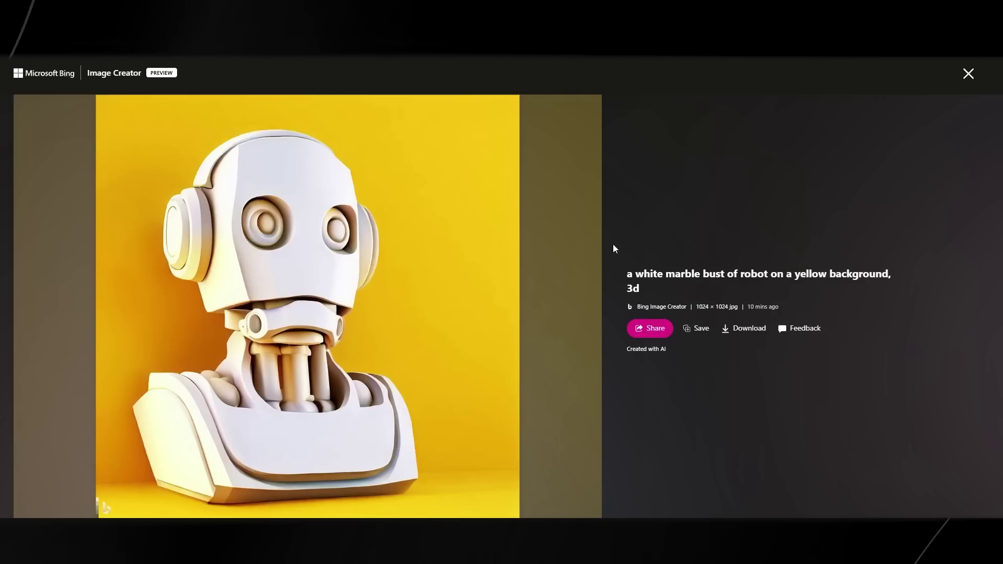
{"action": "left_click", "coordinate": [968, 73]}
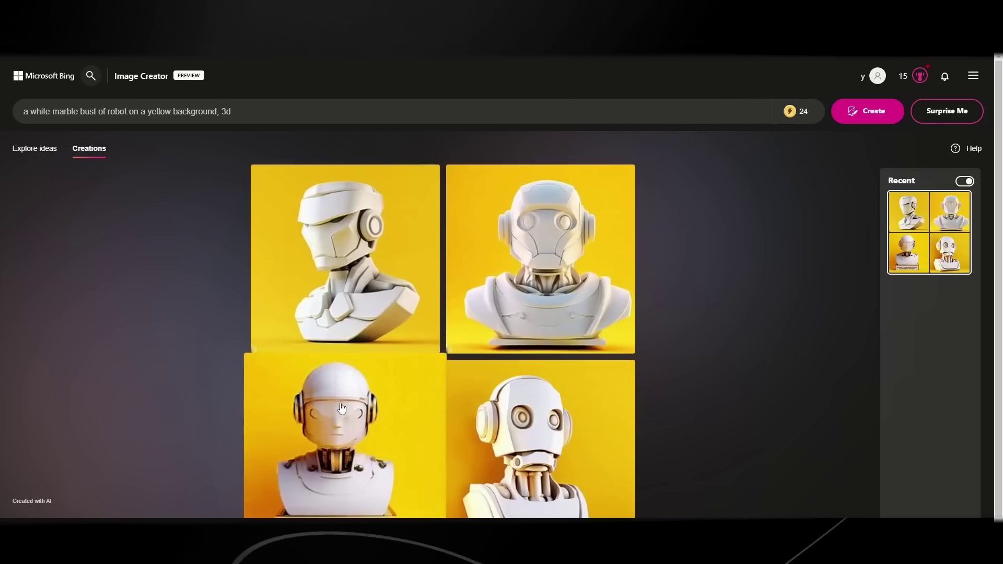
{"action": "left_click", "coordinate": [340, 402]}
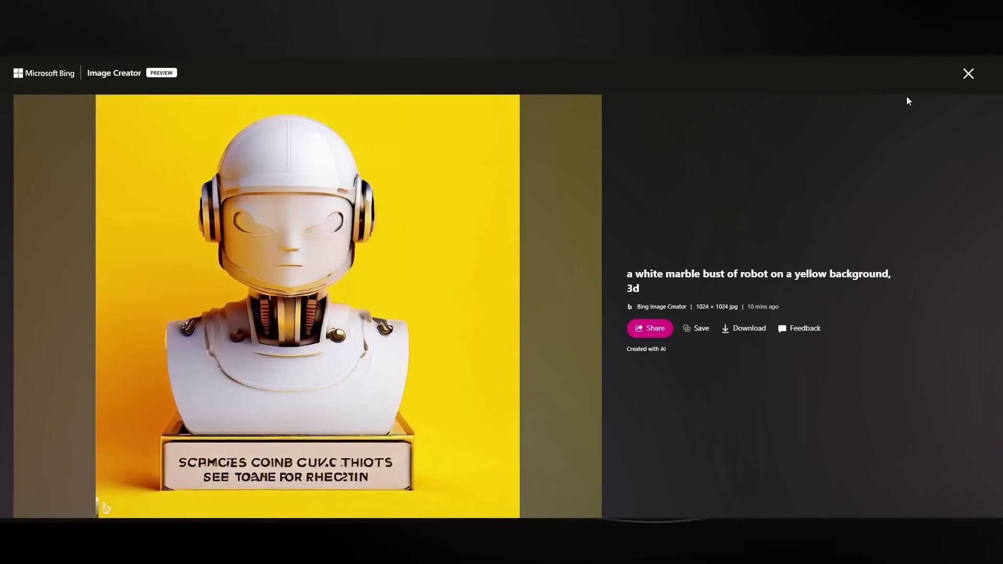
{"action": "left_click", "coordinate": [968, 73]}
View the top-left robot bust enlarged, then close it and return to the four-result grid.
{"action": "left_click", "coordinate": [372, 264]}
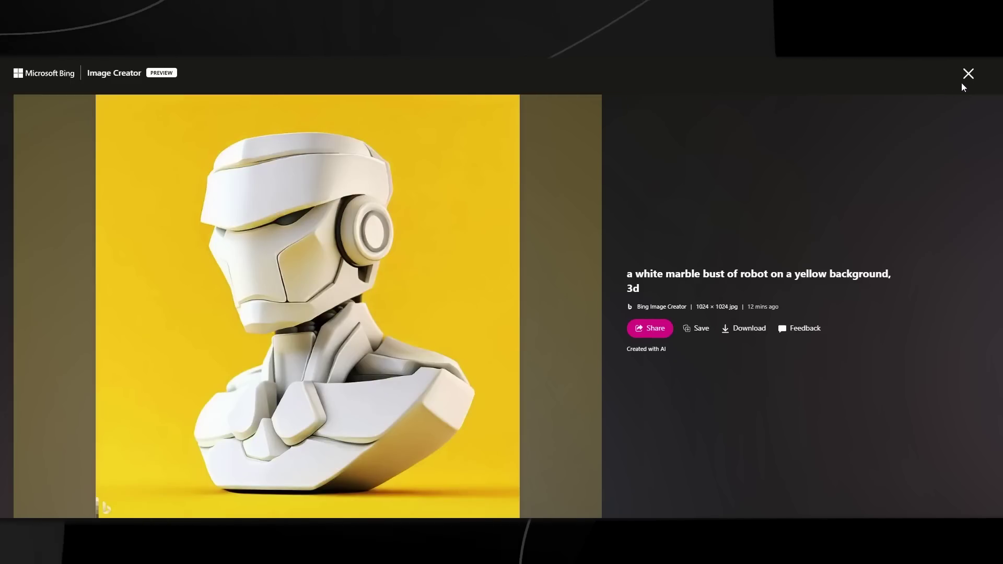
{"action": "left_click", "coordinate": [964, 83]}
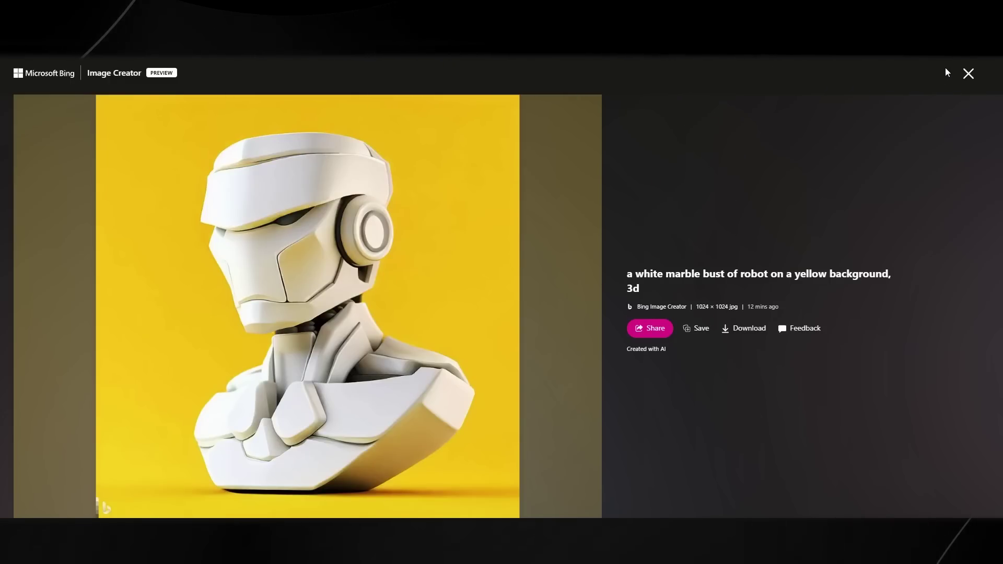
{"action": "left_click", "coordinate": [968, 74]}
{"action": "left_click", "coordinate": [538, 235]}
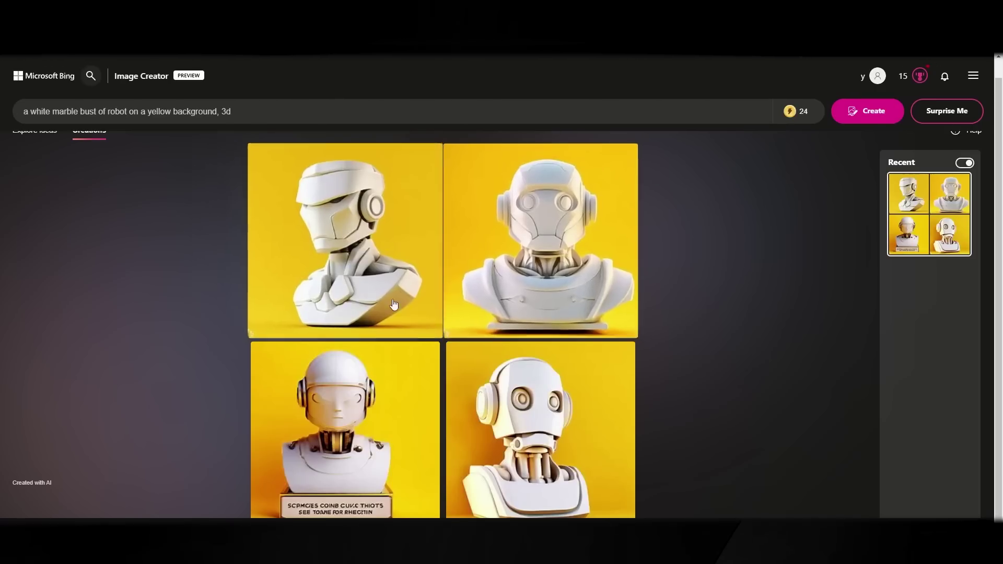
Append '--' to the end of the robot bust prompt.
{"action": "left_click", "coordinate": [270, 110]}
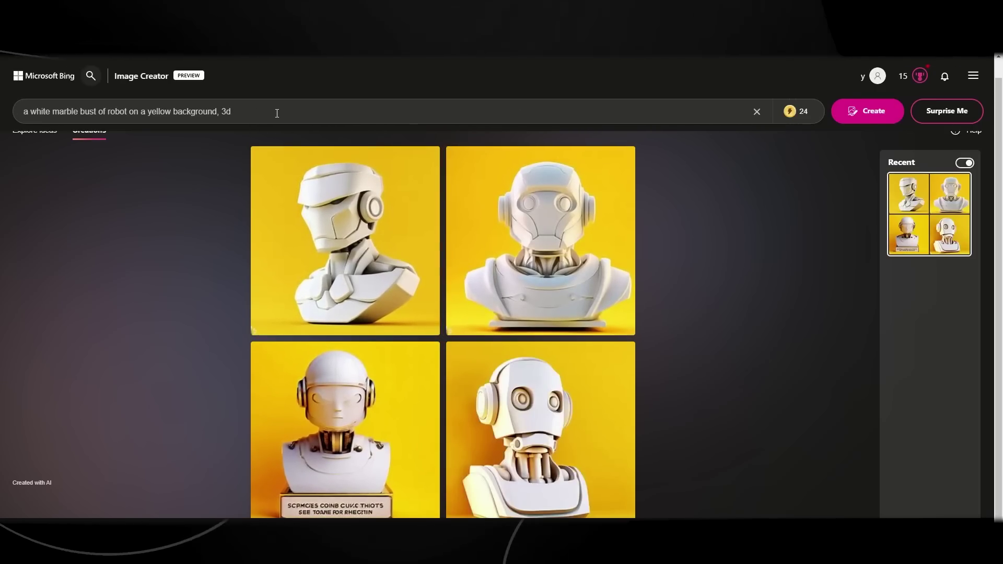
{"action": "key", "text": "ctrl+a"}
{"action": "left_click", "coordinate": [271, 104]}
{"action": "scroll", "coordinate": [277, 146], "scroll_direction": "up", "scroll_amount": 1}
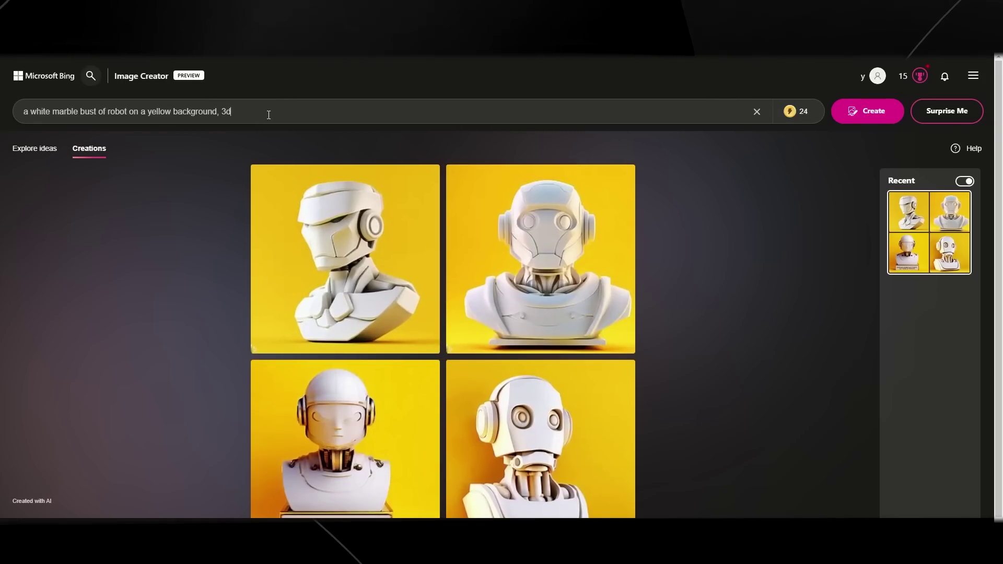
{"action": "type", "text": "--"}
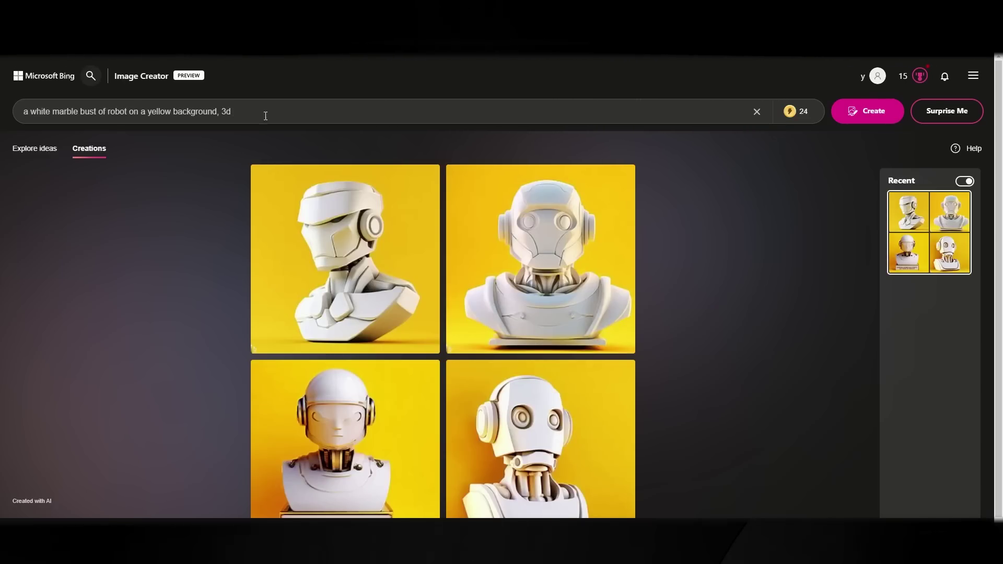
Preview the bottom-right, top-right and top-left robot busts enlarged, closing each.
{"action": "left_click", "coordinate": [522, 387]}
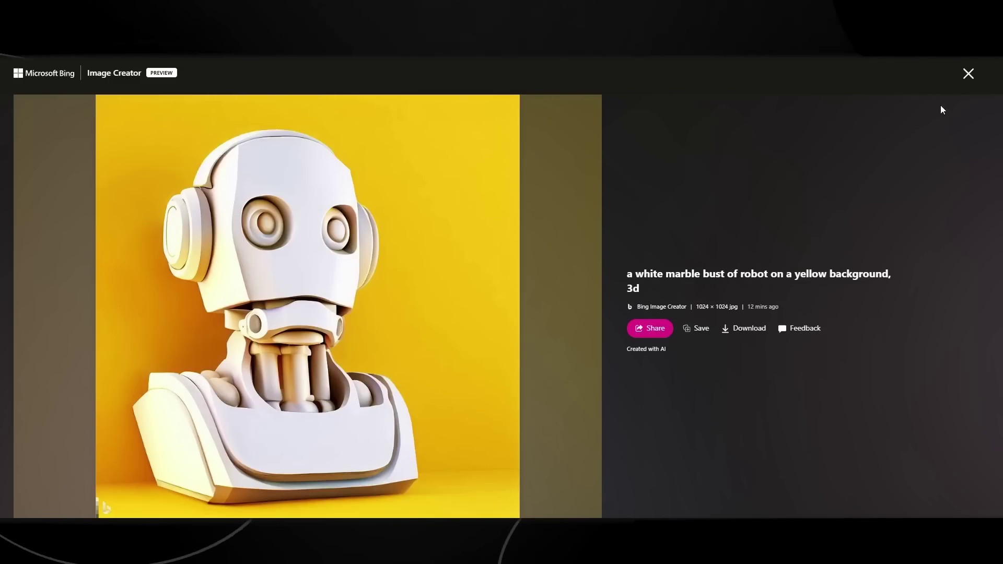
{"action": "left_click", "coordinate": [967, 73]}
{"action": "left_click", "coordinate": [541, 238]}
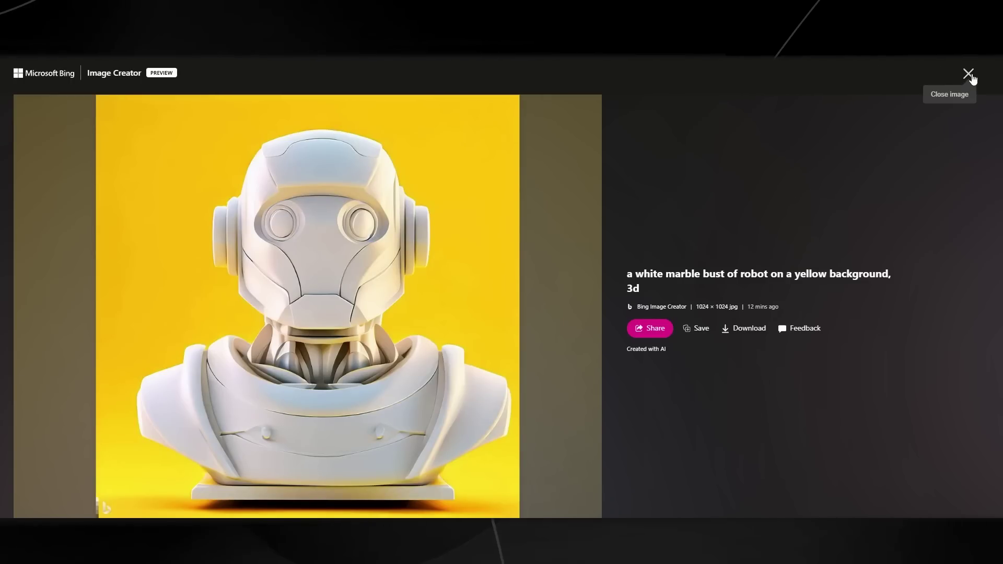
{"action": "left_click", "coordinate": [968, 74]}
{"action": "left_click", "coordinate": [387, 242]}
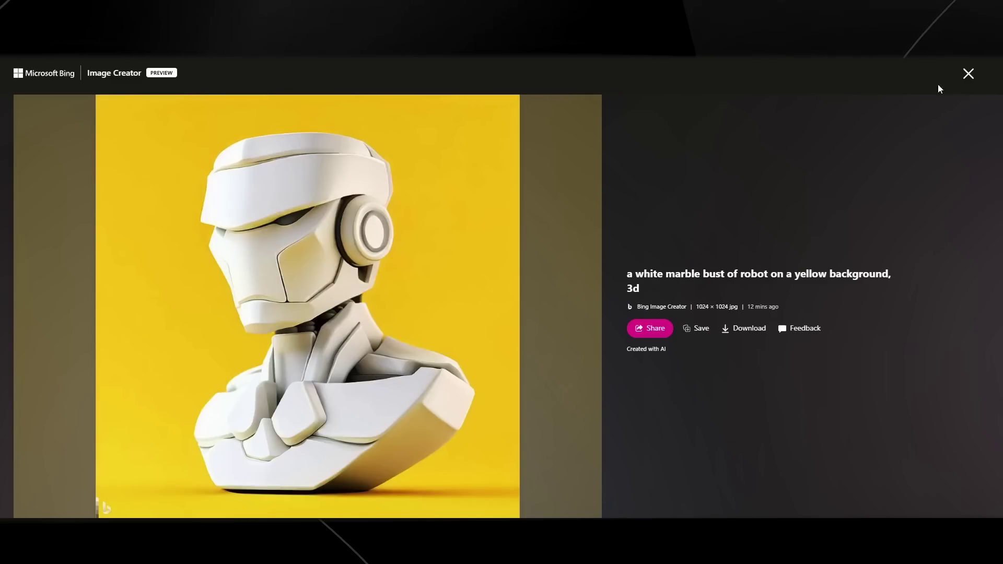
{"action": "left_click", "coordinate": [968, 74]}
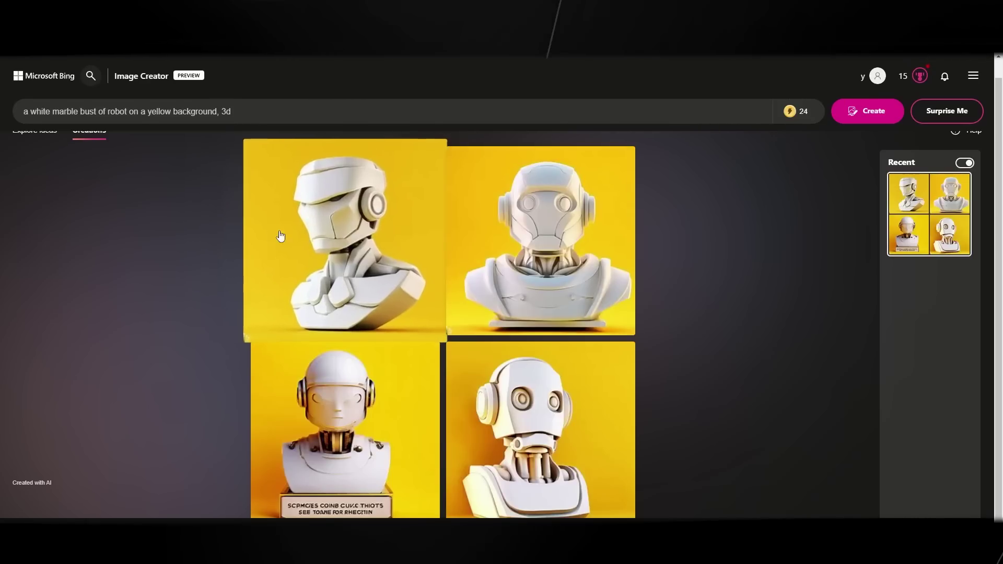
{"action": "scroll", "coordinate": [148, 163], "scroll_direction": "up", "scroll_amount": 1}
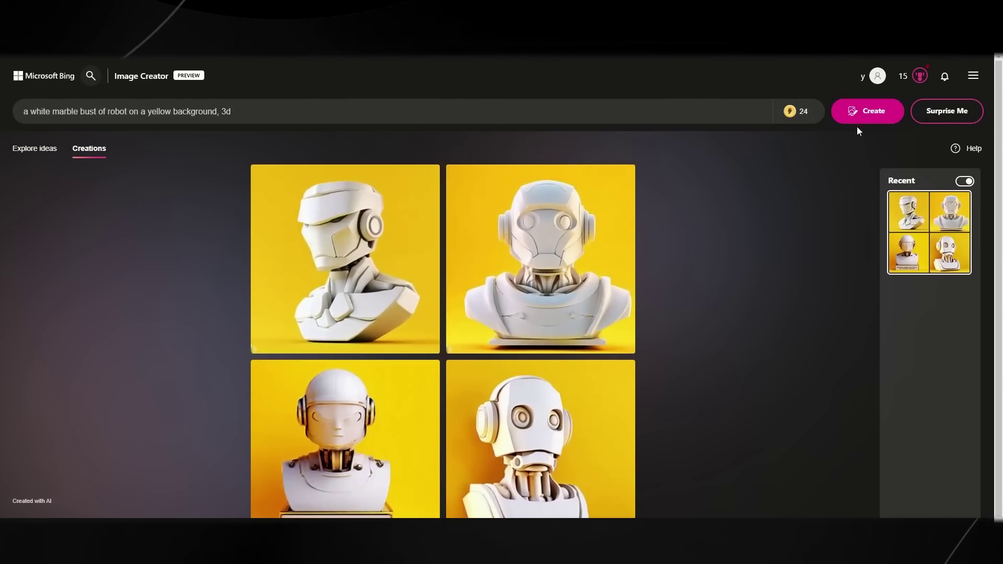
Switch to Explore ideas and scroll through the example gallery to the FAQ and back.
{"action": "left_click", "coordinate": [39, 151]}
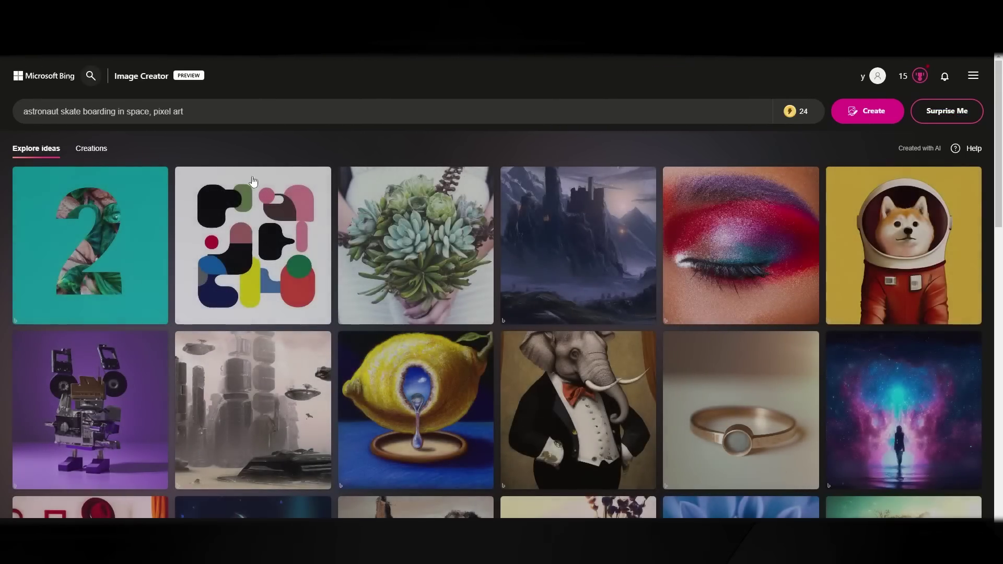
{"action": "scroll", "coordinate": [292, 207], "scroll_direction": "down", "scroll_amount": 6}
{"action": "scroll", "coordinate": [307, 214], "scroll_direction": "up", "scroll_amount": 4}
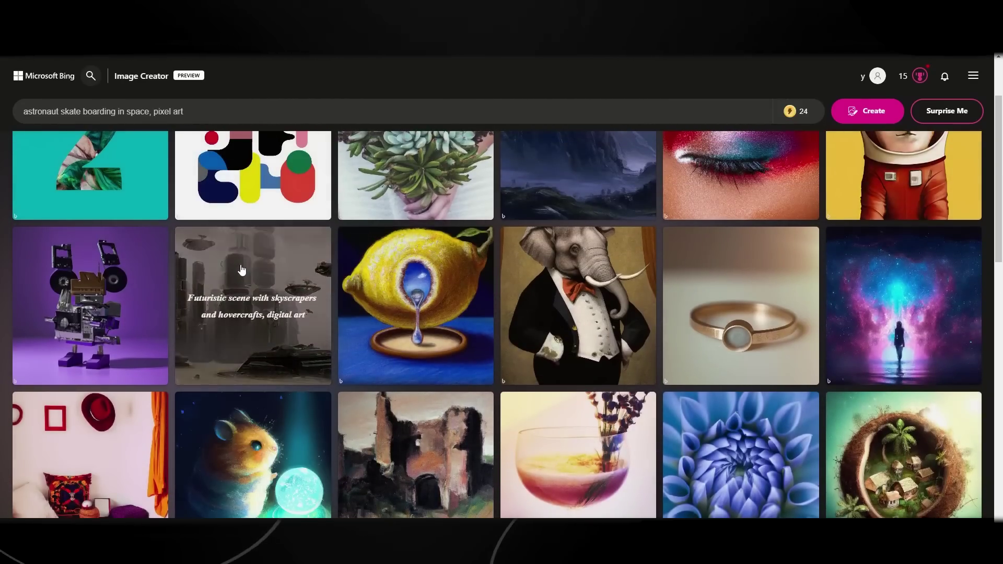
{"action": "scroll", "coordinate": [242, 269], "scroll_direction": "down", "scroll_amount": 6}
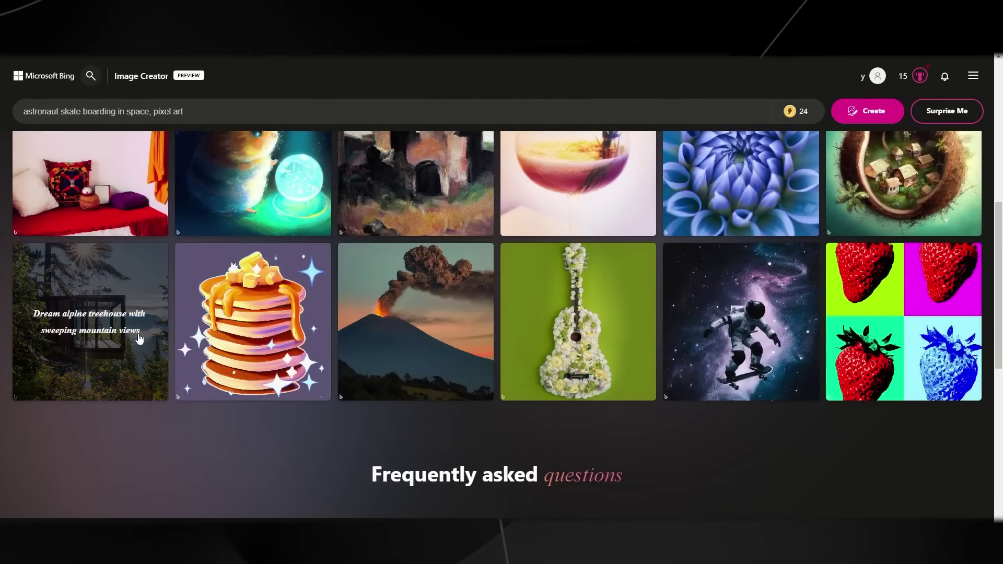
{"action": "scroll", "coordinate": [542, 275], "scroll_direction": "up", "scroll_amount": 8}
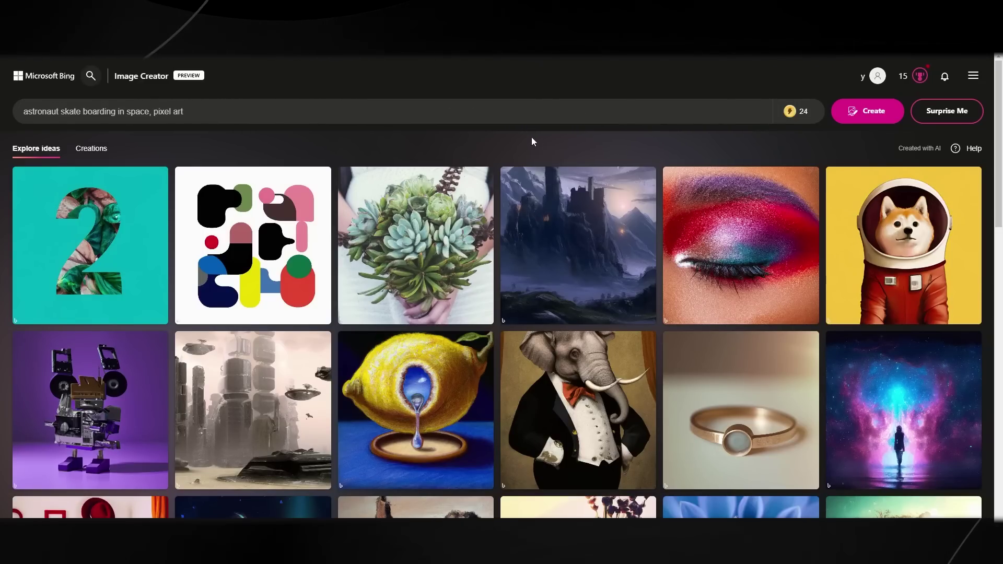
{"action": "scroll", "coordinate": [286, 173], "scroll_direction": "down", "scroll_amount": 3}
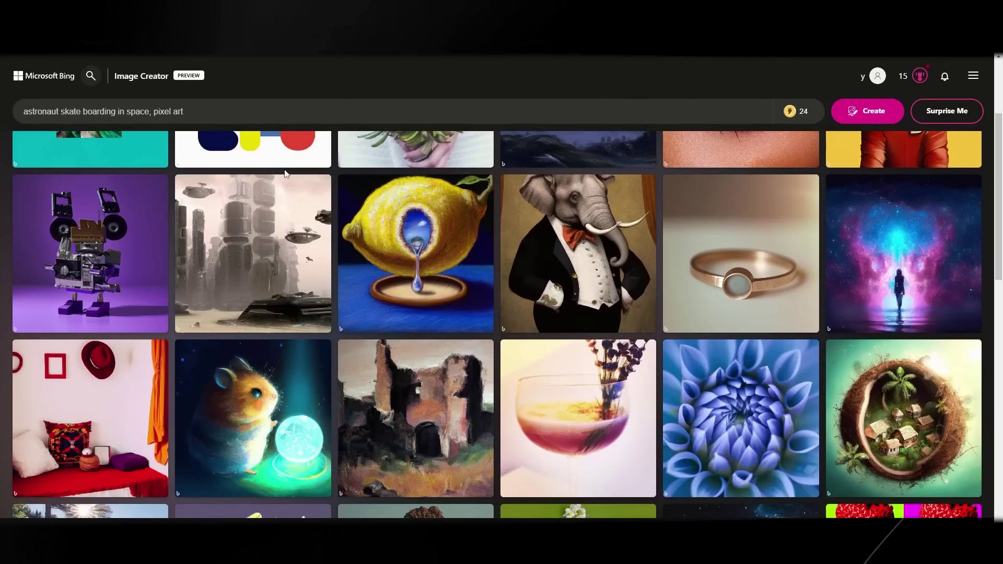
Copy the title of the futuristic skyscrapers example image.
{"action": "left_click", "coordinate": [264, 223]}
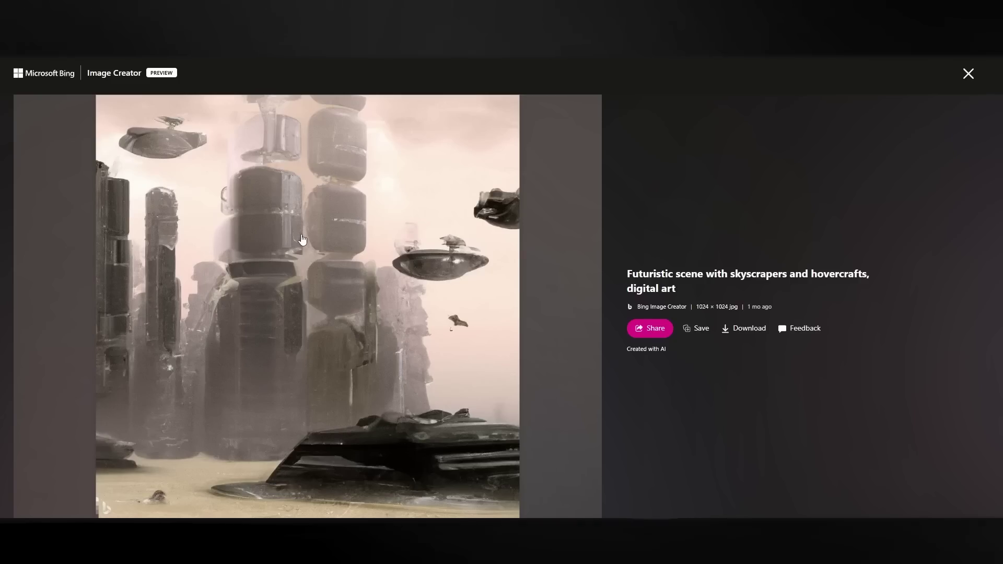
{"action": "left_click_drag", "start_coordinate": [658, 277], "coordinate": [666, 287]}
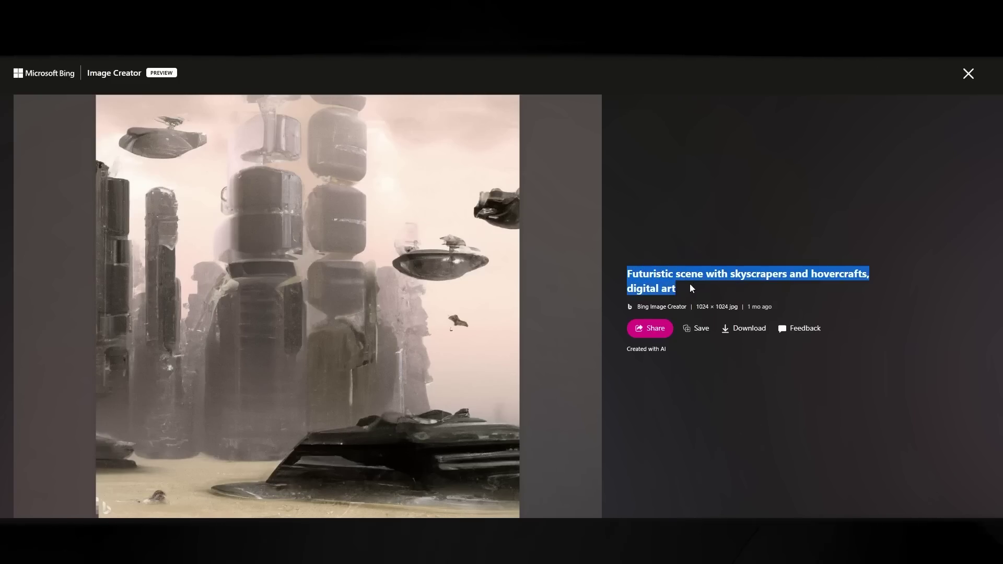
{"action": "right_click", "coordinate": [667, 285]}
{"action": "left_click", "coordinate": [678, 289]}
{"action": "left_click", "coordinate": [968, 74]}
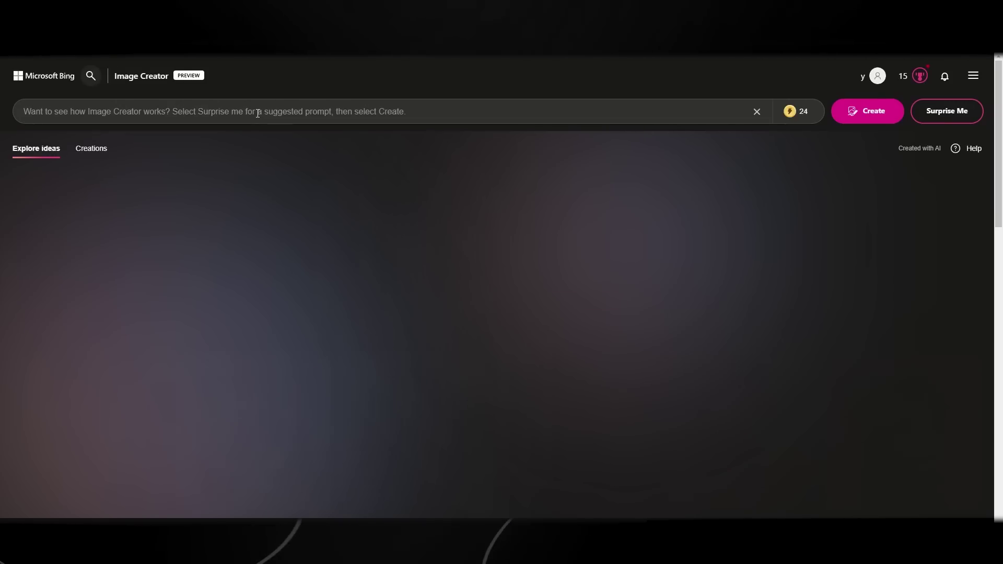
Paste 'Futuristic scene with skyscrapers and hovercrafts, digital art' into the prompt and generate.
{"action": "left_click", "coordinate": [320, 110]}
{"action": "key", "text": "ctrl+v"}
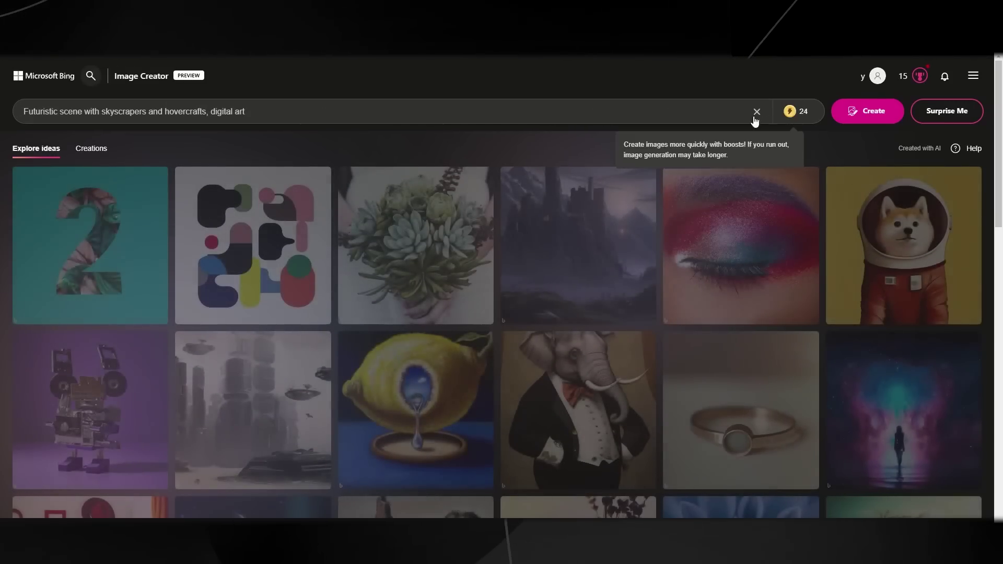
{"action": "key", "text": "Return"}
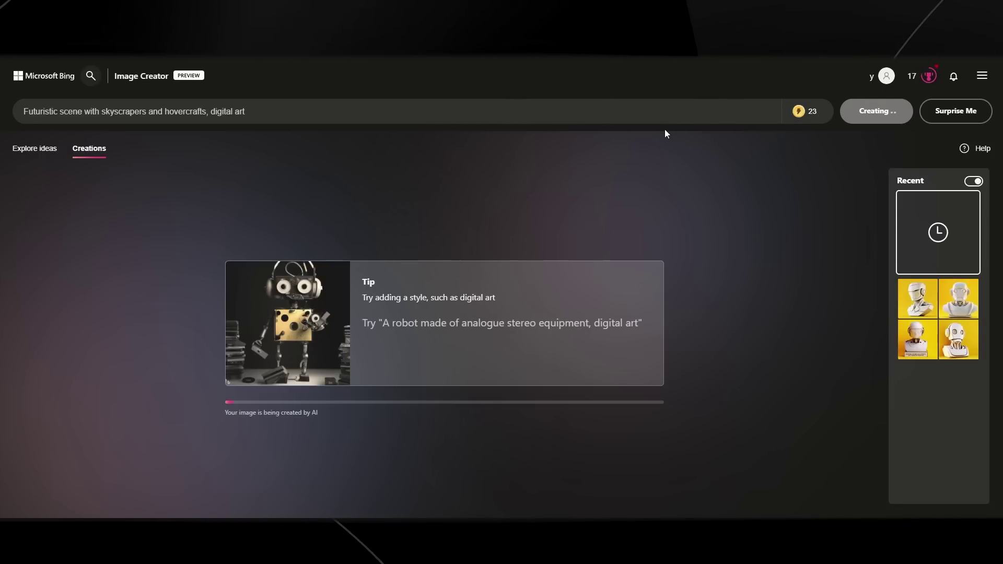
{"action": "mouse_move", "coordinate": [818, 120]}
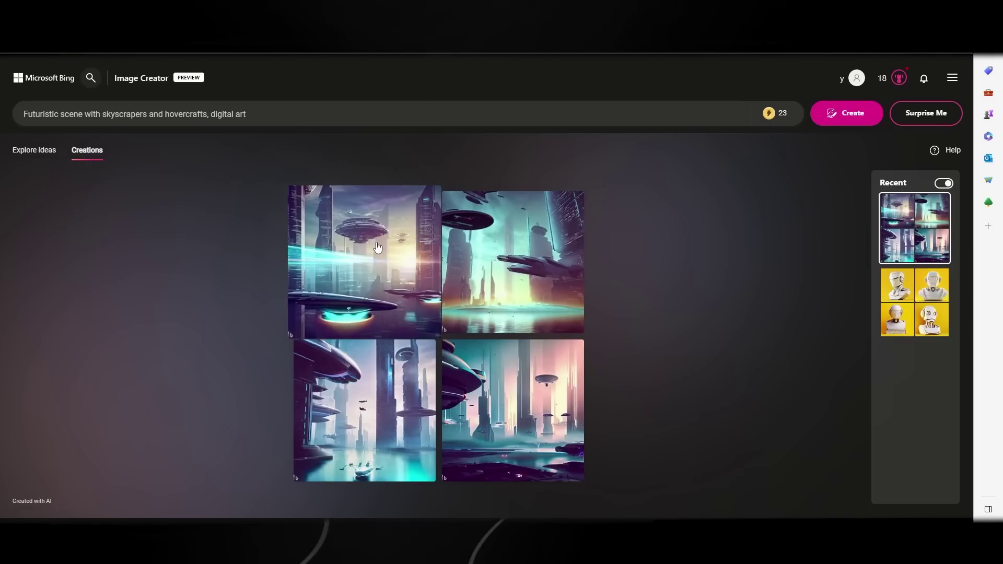
View the top-left, top-right and bottom-left city images enlarged, closing each.
{"action": "left_click", "coordinate": [365, 256]}
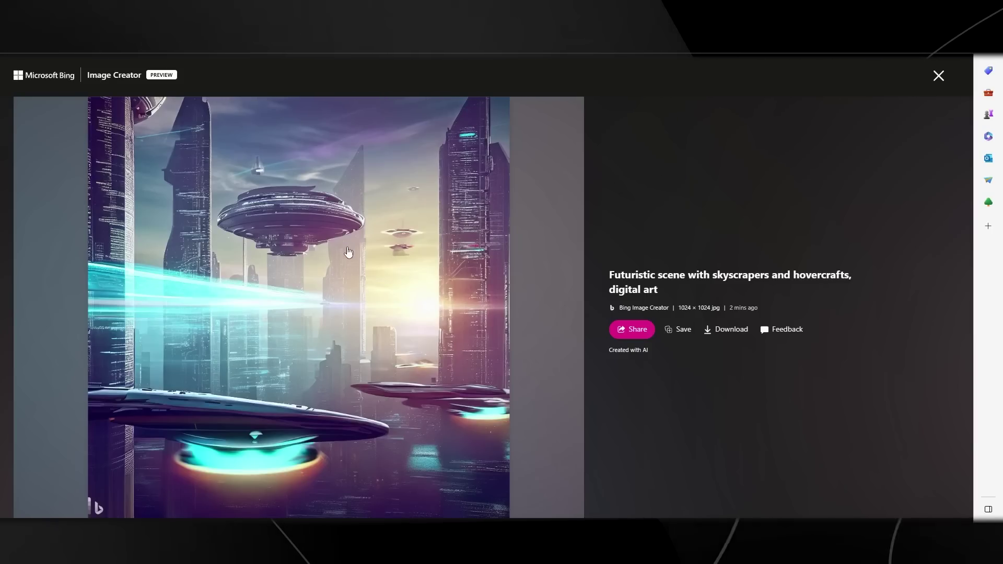
{"action": "left_click", "coordinate": [939, 76]}
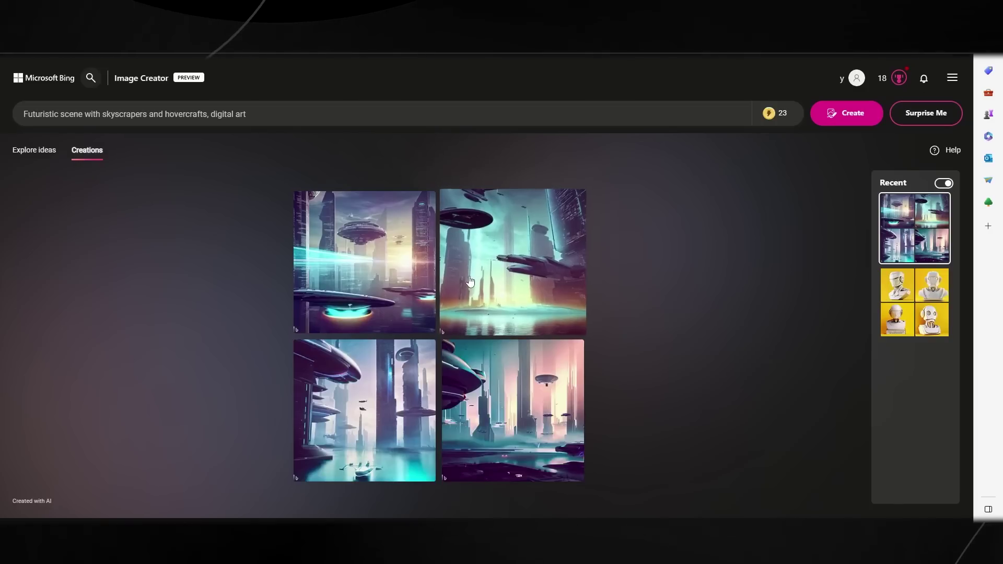
{"action": "left_click", "coordinate": [513, 259]}
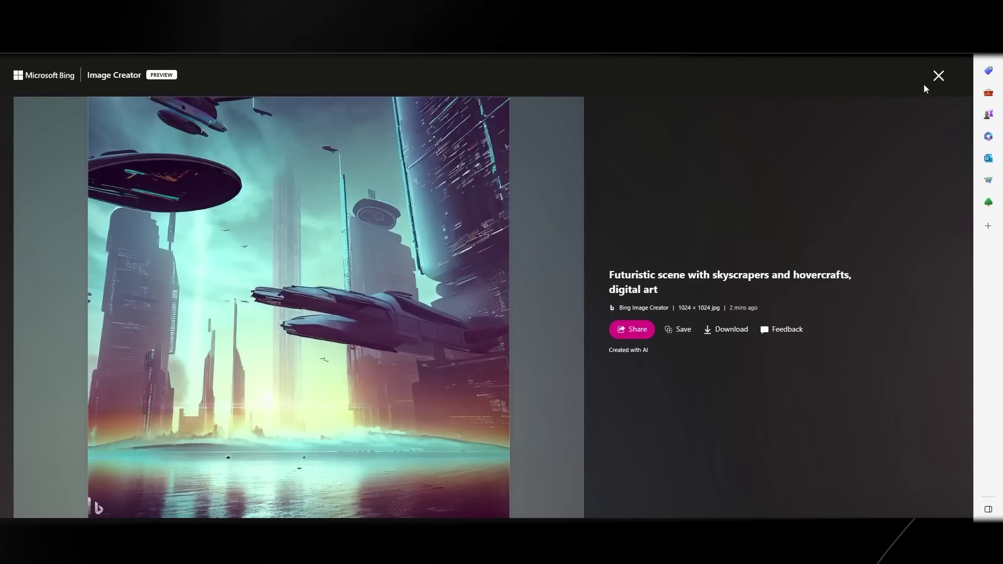
{"action": "left_click", "coordinate": [939, 76]}
{"action": "left_click", "coordinate": [298, 351]}
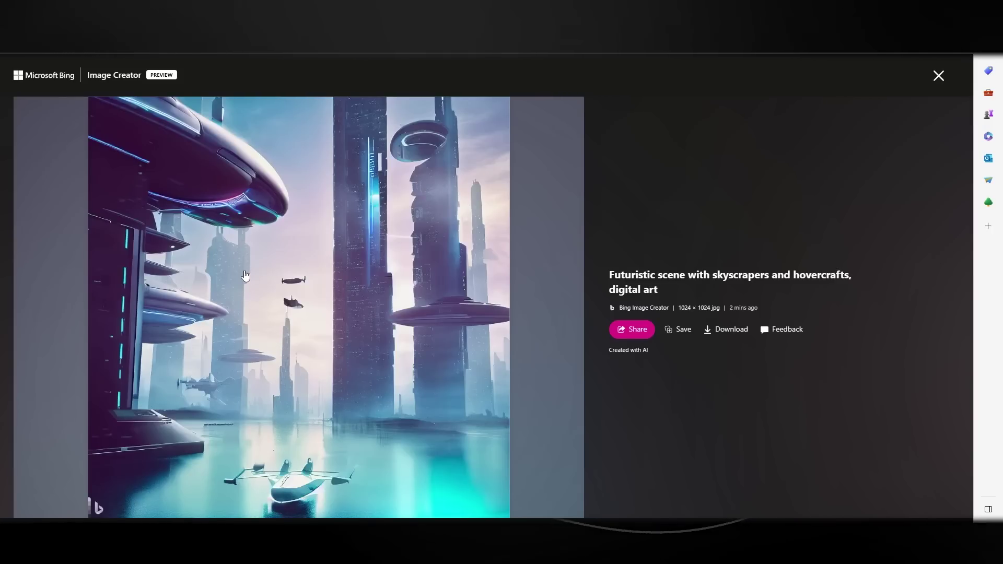
{"action": "left_click", "coordinate": [936, 82]}
Open the bottom-right city image and highlight its 1024 × 1024 size, then reopen bottom-left.
{"action": "left_click", "coordinate": [513, 371]}
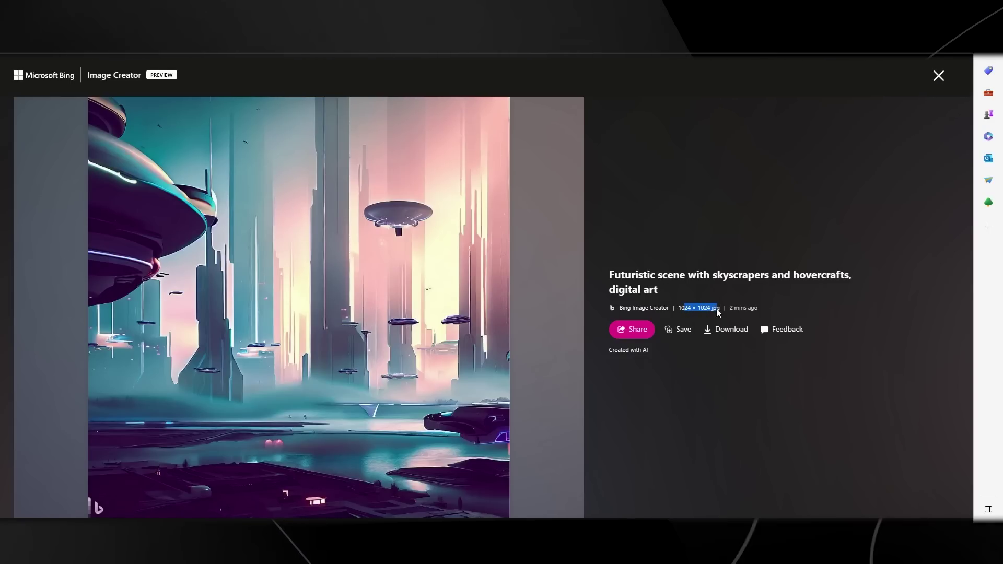
{"action": "left_click_drag", "start_coordinate": [716, 309], "coordinate": [714, 310]}
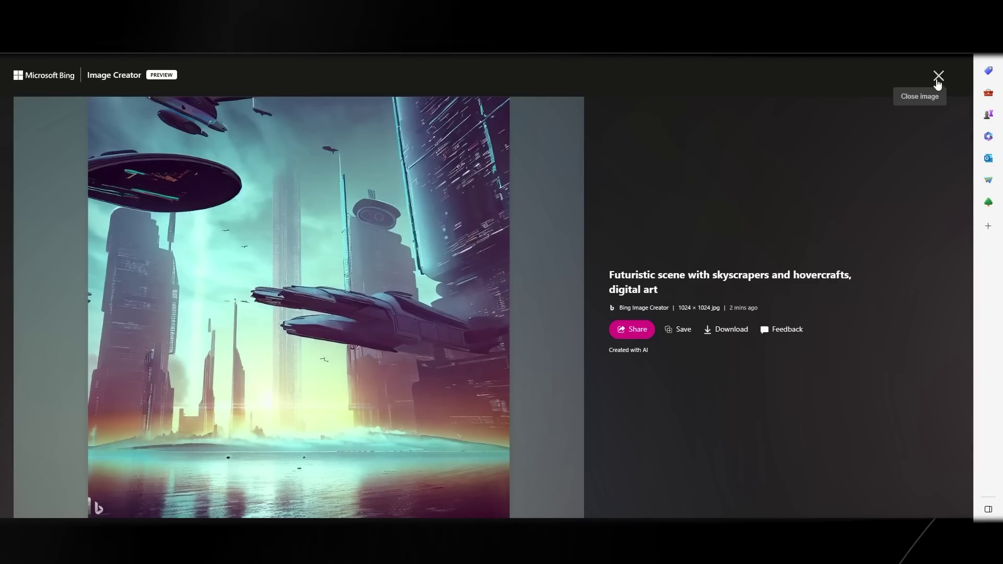
{"action": "left_click", "coordinate": [937, 83]}
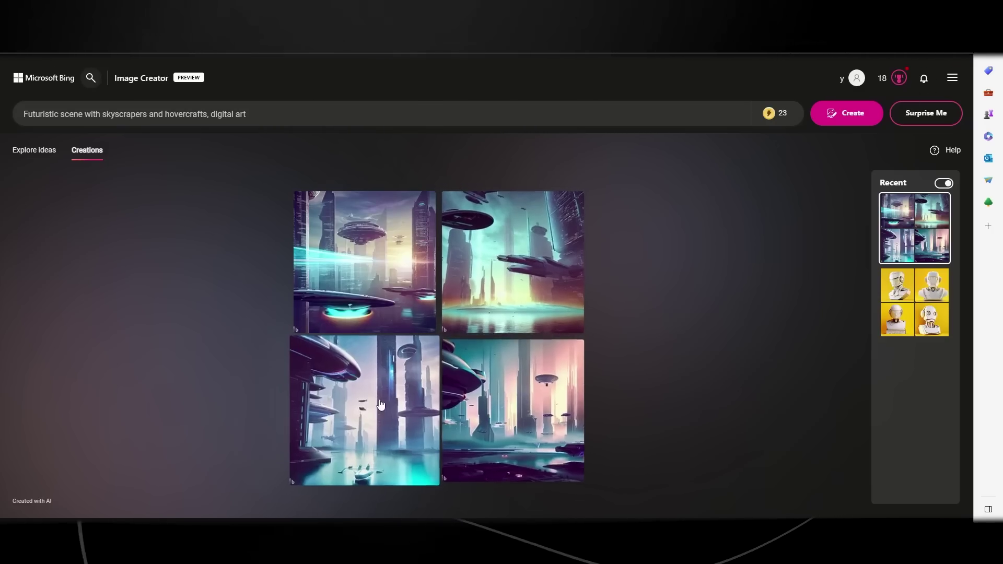
{"action": "left_click", "coordinate": [297, 347]}
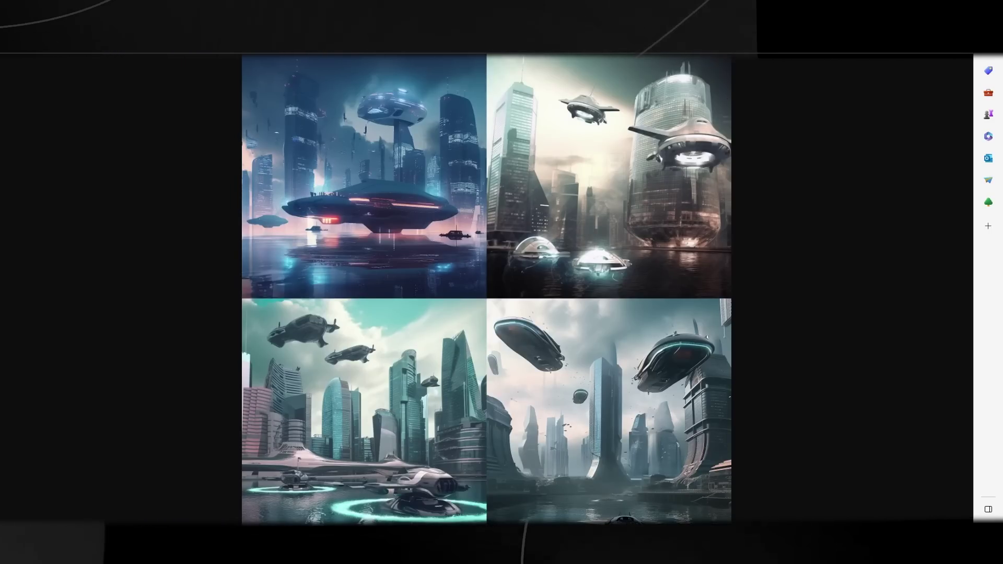
Zoom into the futuristic city image grid and scroll around the enlarged images.
{"action": "left_click", "coordinate": [517, 209]}
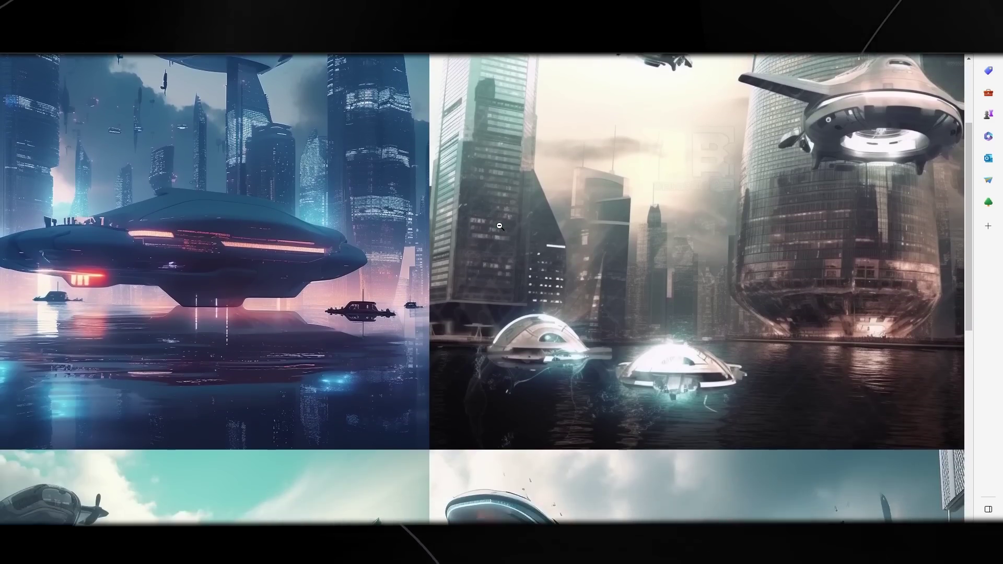
{"action": "scroll", "coordinate": [499, 226], "scroll_direction": "down", "scroll_amount": 7}
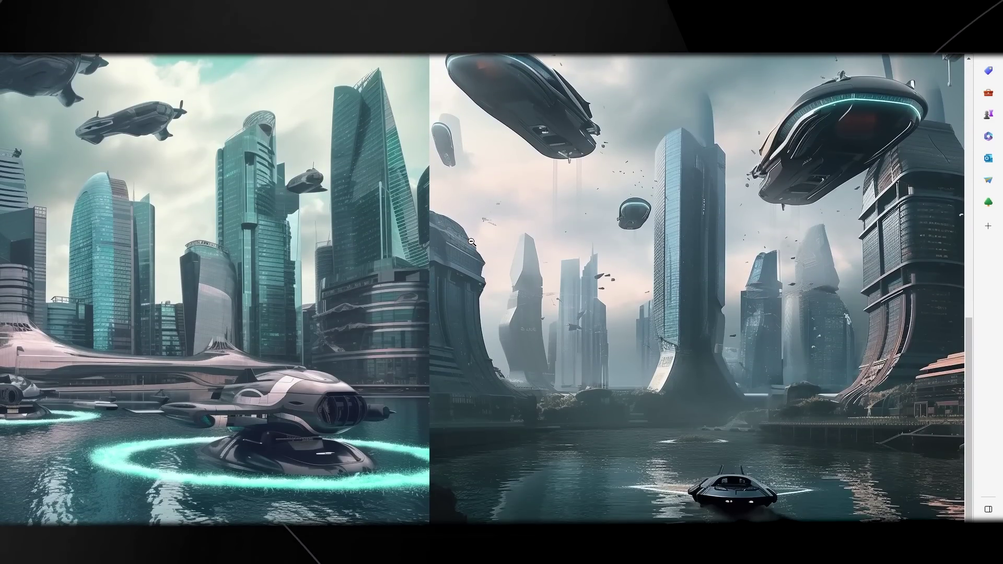
{"action": "left_click", "coordinate": [480, 247]}
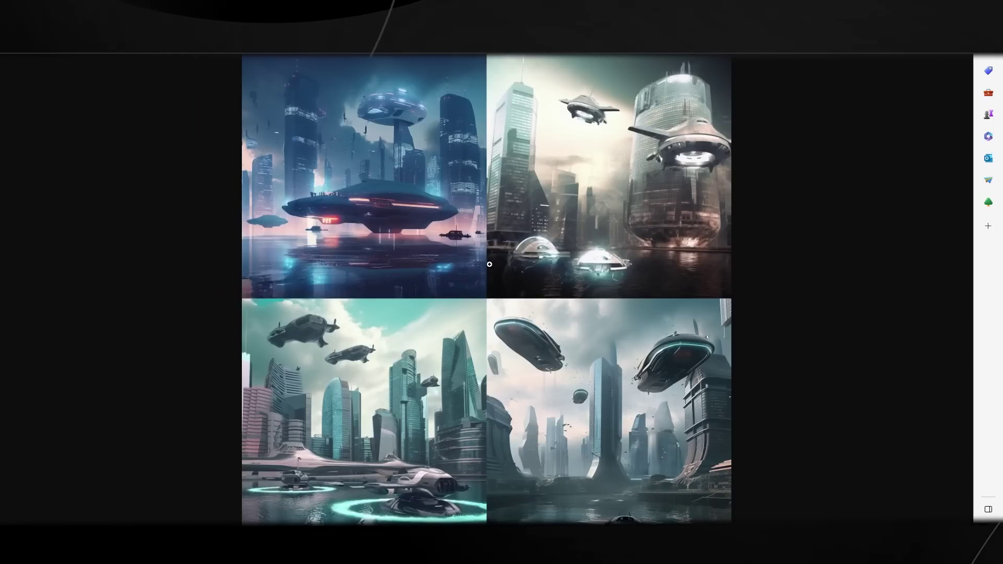
{"action": "left_click", "coordinate": [489, 264]}
{"action": "scroll", "coordinate": [608, 357], "scroll_direction": "down", "scroll_amount": 2}
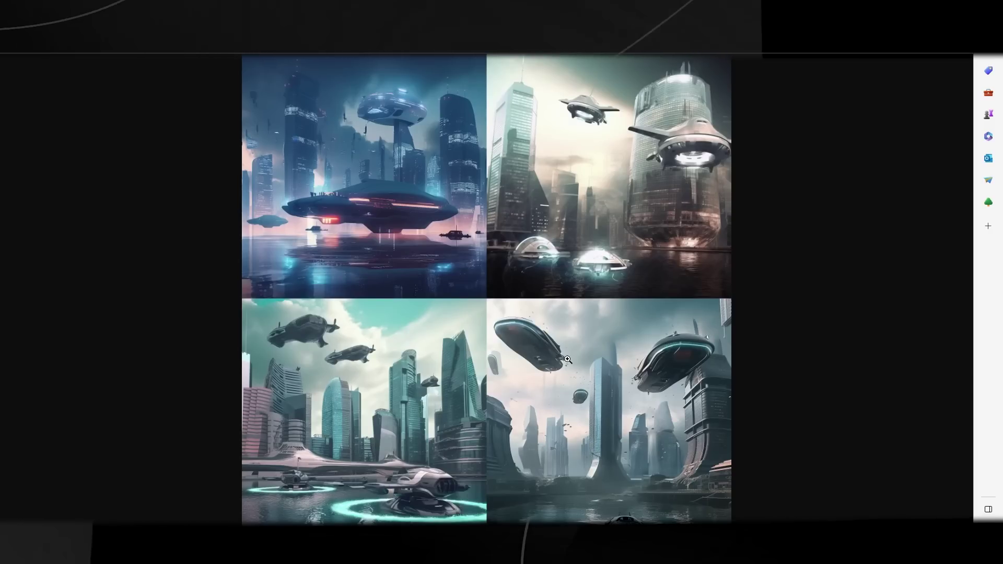
{"action": "left_click", "coordinate": [561, 352]}
{"action": "scroll", "coordinate": [471, 374], "scroll_direction": "down", "scroll_amount": 4}
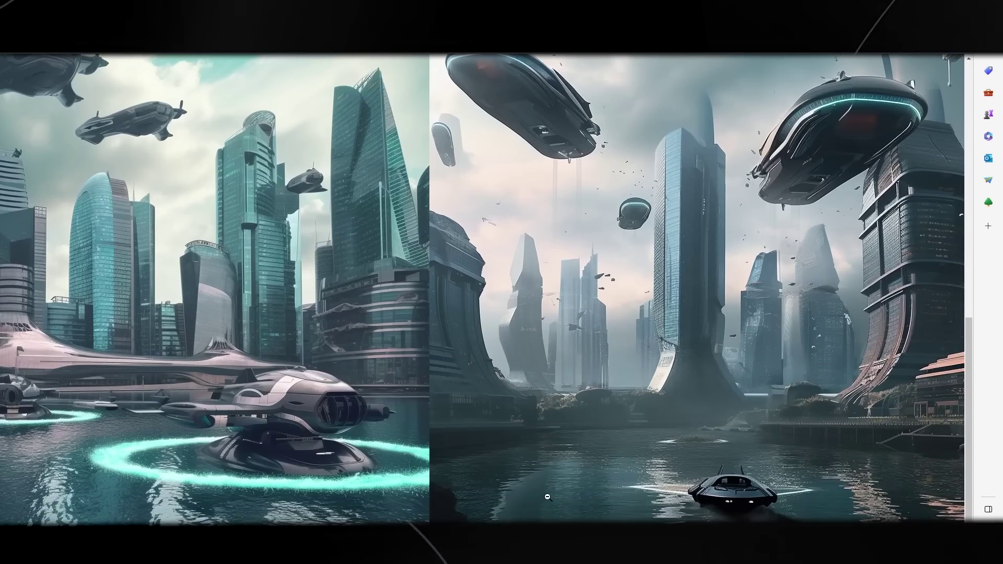
{"action": "scroll", "coordinate": [482, 287], "scroll_direction": "left", "scroll_amount": 3}
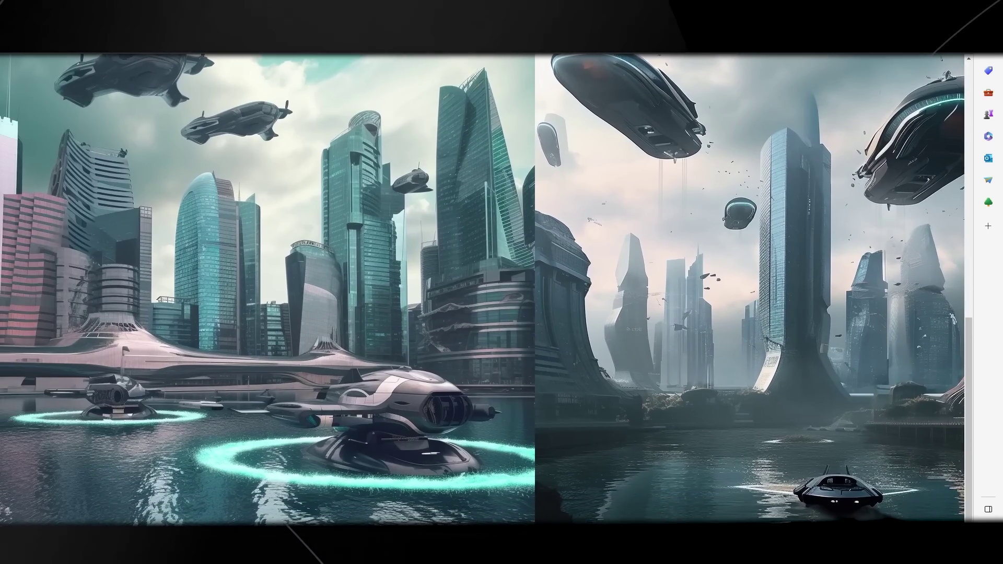
{"action": "left_click", "coordinate": [550, 281]}
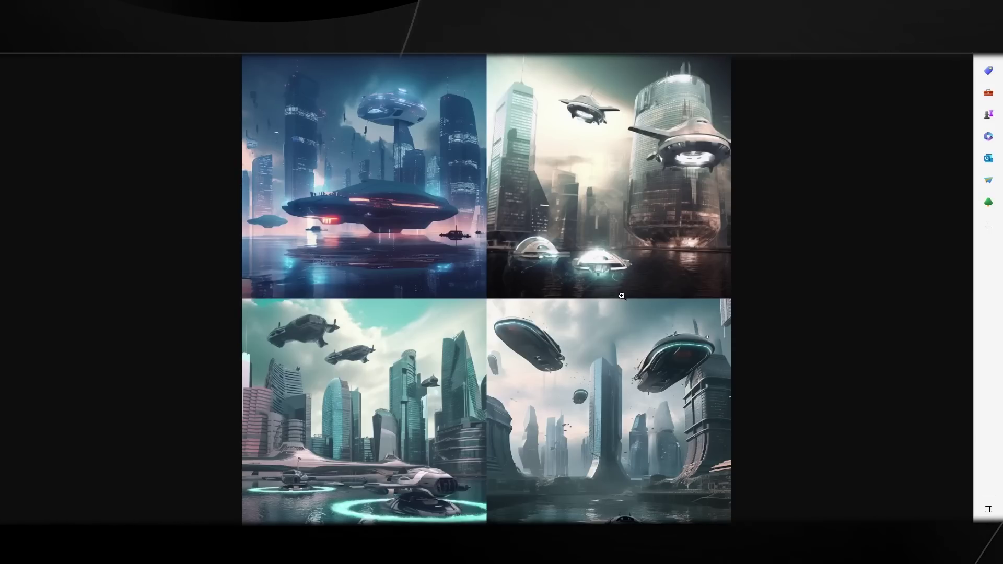
Zoom in again to inspect the top row and lower pair, then open the top-right image.
{"action": "left_click", "coordinate": [473, 317]}
{"action": "scroll", "coordinate": [477, 315], "scroll_direction": "up", "scroll_amount": 5}
{"action": "scroll", "coordinate": [476, 315], "scroll_direction": "down", "scroll_amount": 5}
{"action": "left_click", "coordinate": [552, 325]}
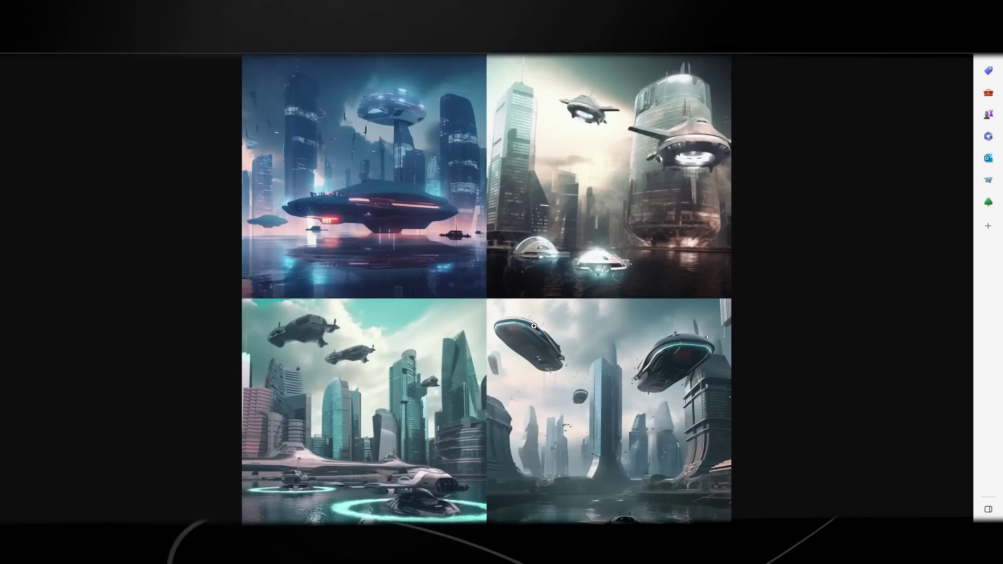
{"action": "left_click", "coordinate": [411, 303]}
{"action": "scroll", "coordinate": [408, 304], "scroll_direction": "up", "scroll_amount": 4}
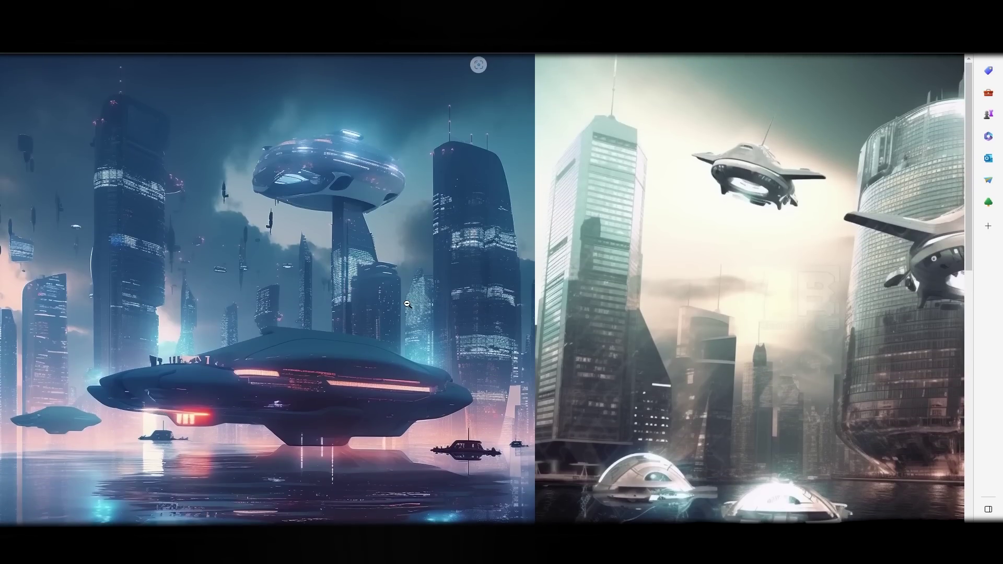
{"action": "scroll", "coordinate": [407, 304], "scroll_direction": "down", "scroll_amount": 4}
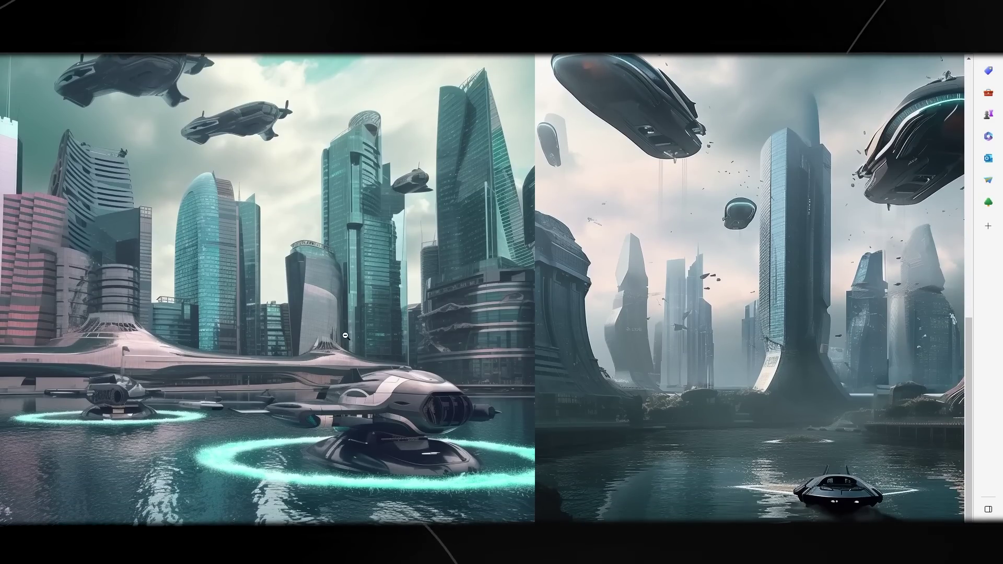
{"action": "scroll", "coordinate": [481, 288], "scroll_direction": "right", "scroll_amount": 3}
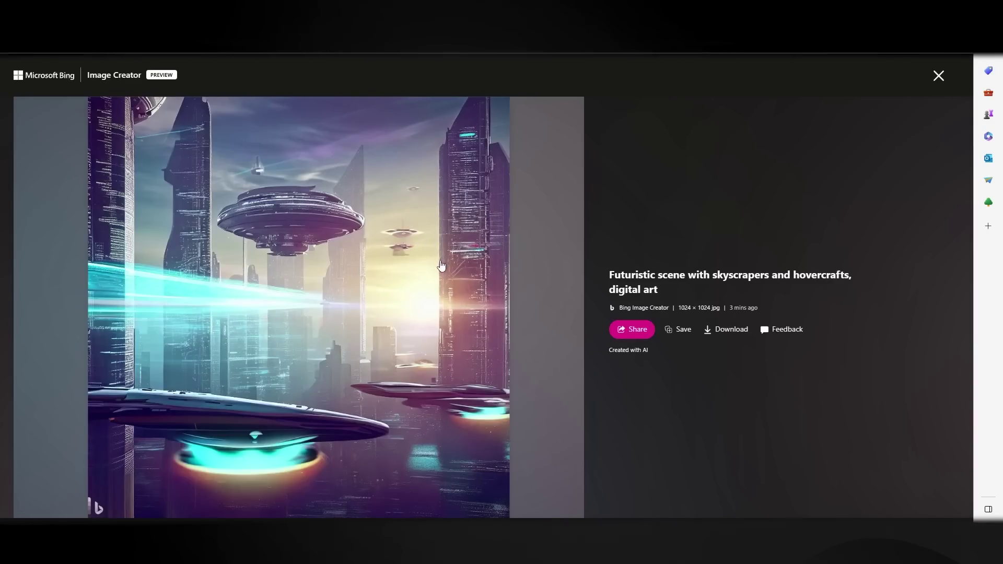
{"action": "left_click", "coordinate": [938, 77]}
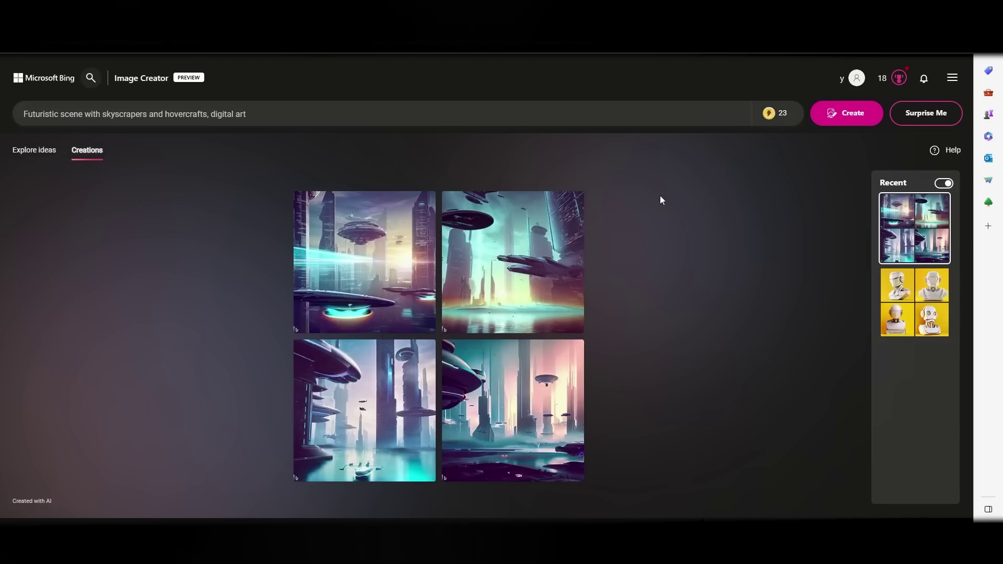
{"action": "left_click", "coordinate": [526, 258]}
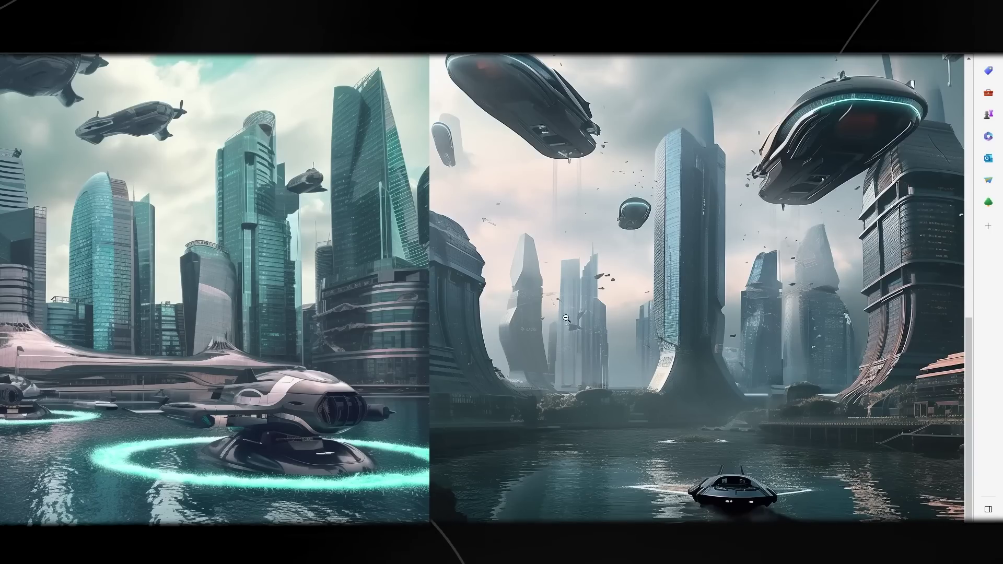
Fit the full-size futuristic skyscraper-and-hovercraft image to the window to show its 1024 × 1024 details.
{"action": "scroll", "coordinate": [575, 320], "scroll_direction": "up", "scroll_amount": 10}
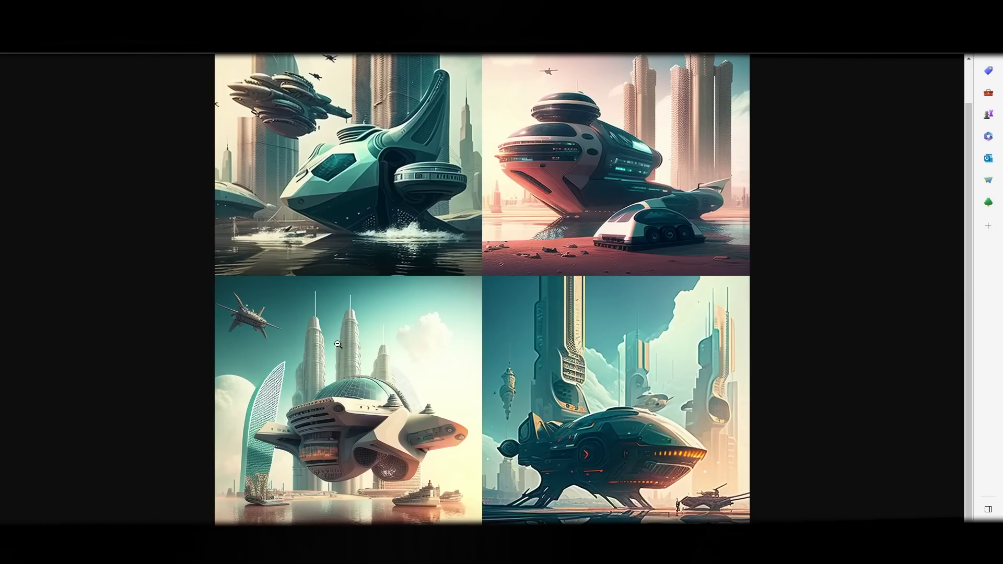
{"action": "left_click", "coordinate": [383, 313]}
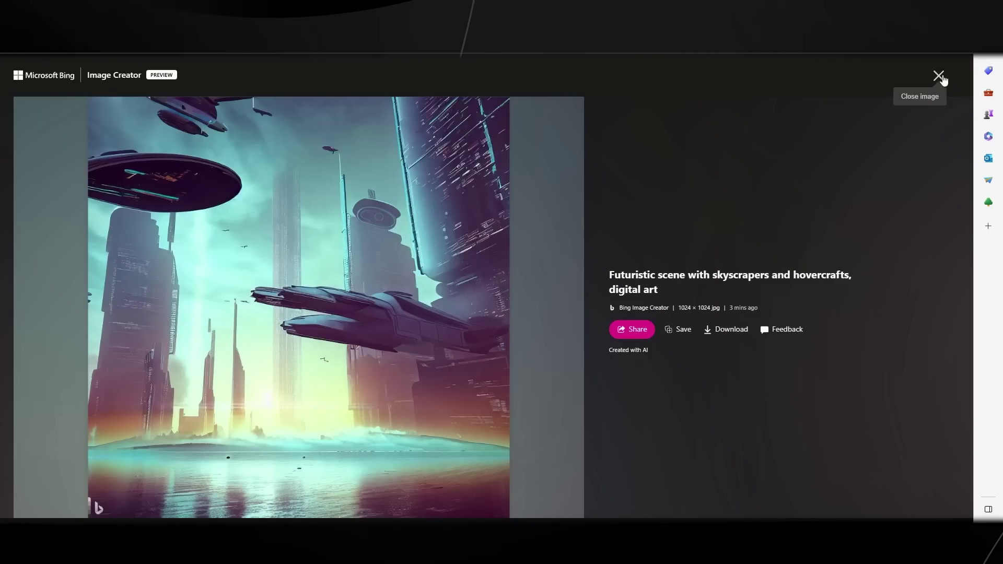
Close the futuristic city image and browse the Explore ideas gallery.
{"action": "left_click", "coordinate": [938, 76]}
{"action": "left_click", "coordinate": [24, 151]}
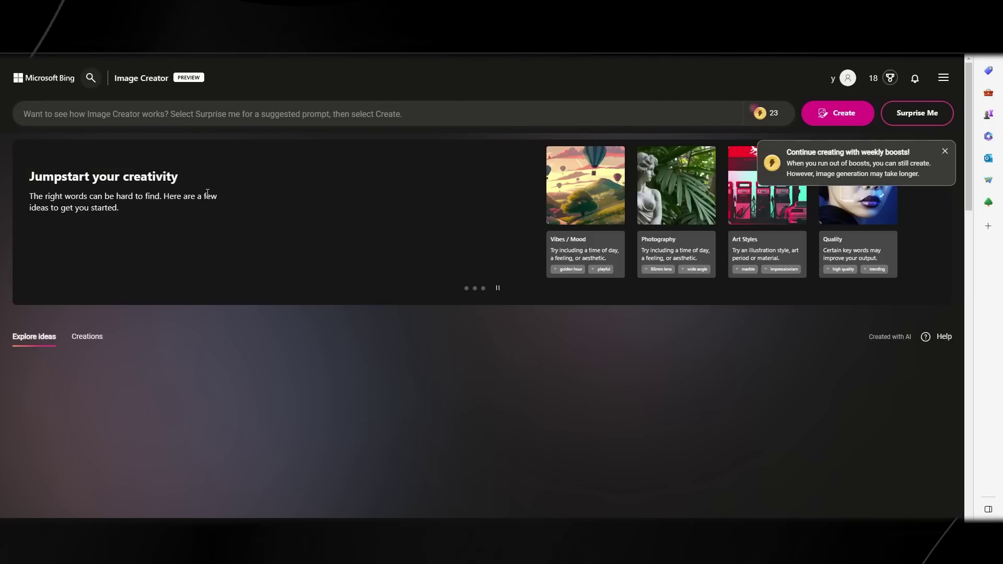
{"action": "scroll", "coordinate": [417, 292], "scroll_direction": "down", "scroll_amount": 3}
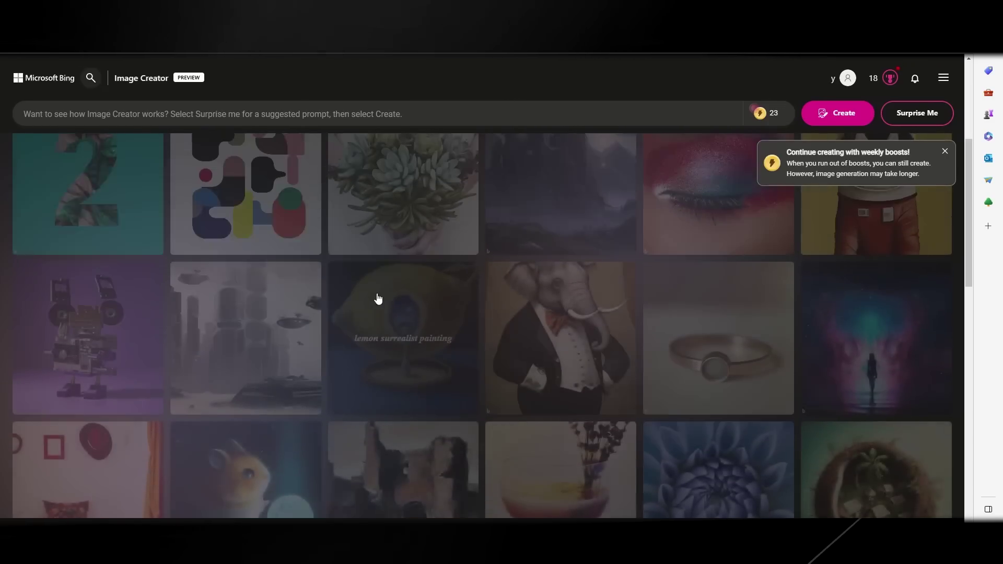
{"action": "scroll", "coordinate": [535, 293], "scroll_direction": "down", "scroll_amount": 4}
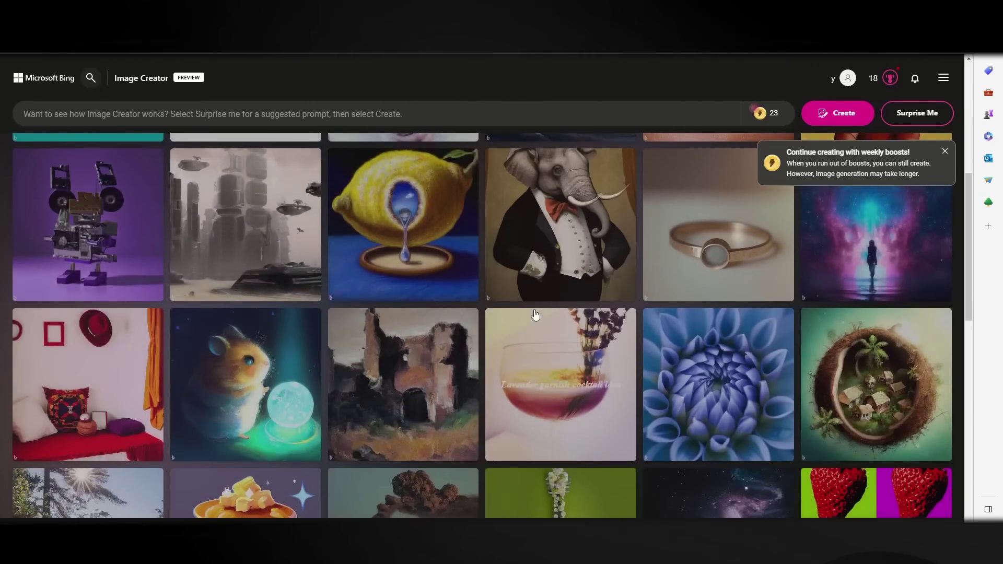
{"action": "scroll", "coordinate": [465, 276], "scroll_direction": "down", "scroll_amount": 5}
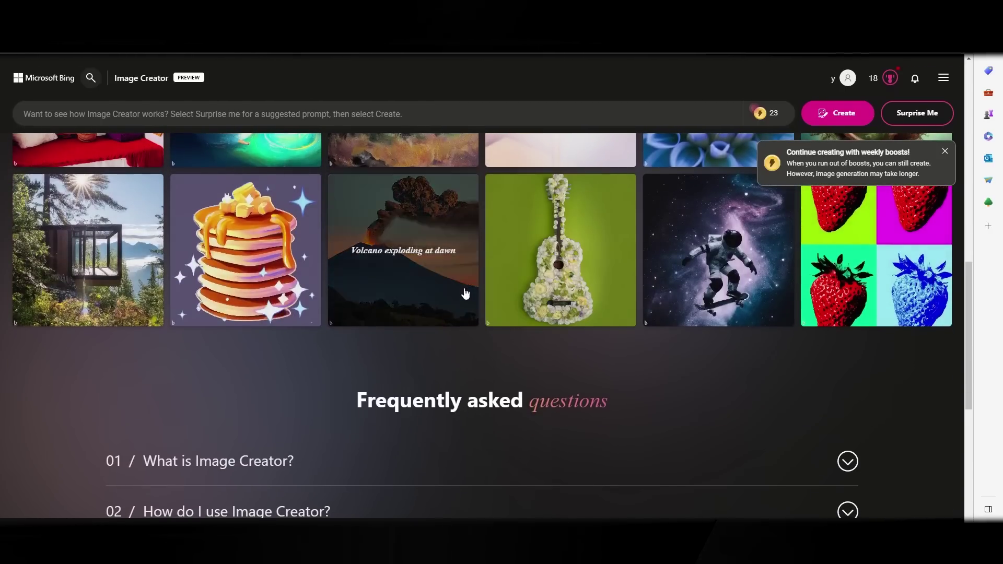
Open the 'Boho interior design with red accents' example from the gallery.
{"action": "scroll", "coordinate": [207, 373], "scroll_direction": "up", "scroll_amount": 1}
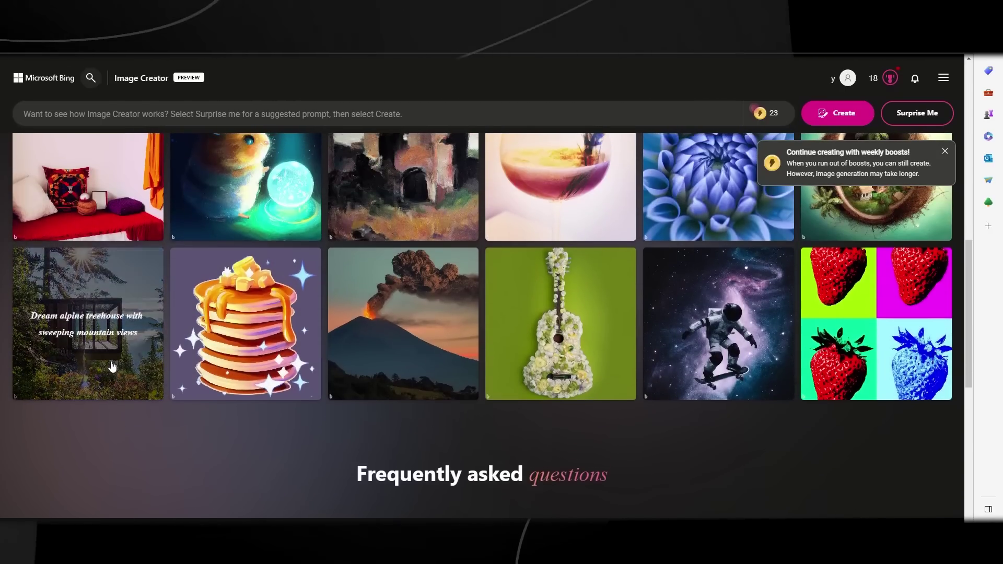
{"action": "scroll", "coordinate": [106, 353], "scroll_direction": "up", "scroll_amount": 3}
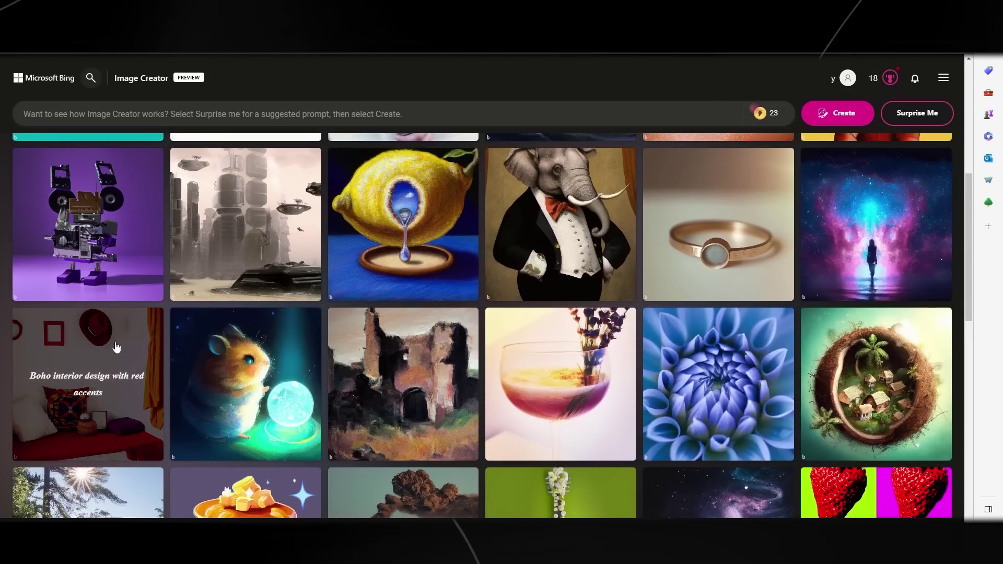
{"action": "scroll", "coordinate": [221, 251], "scroll_direction": "up", "scroll_amount": 1}
{"action": "scroll", "coordinate": [164, 374], "scroll_direction": "up", "scroll_amount": 1}
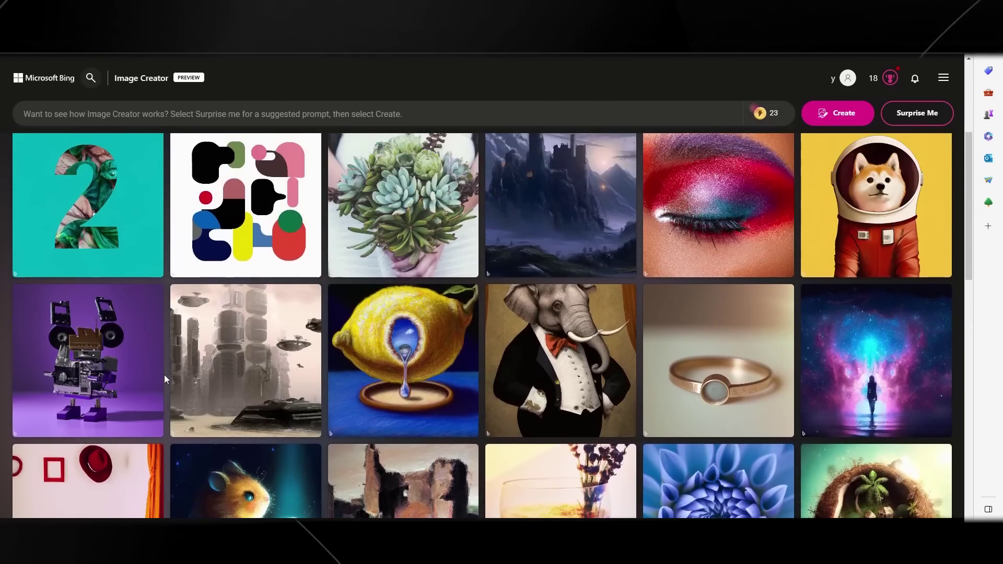
{"action": "scroll", "coordinate": [182, 373], "scroll_direction": "up", "scroll_amount": 1}
{"action": "scroll", "coordinate": [608, 281], "scroll_direction": "down", "scroll_amount": 10}
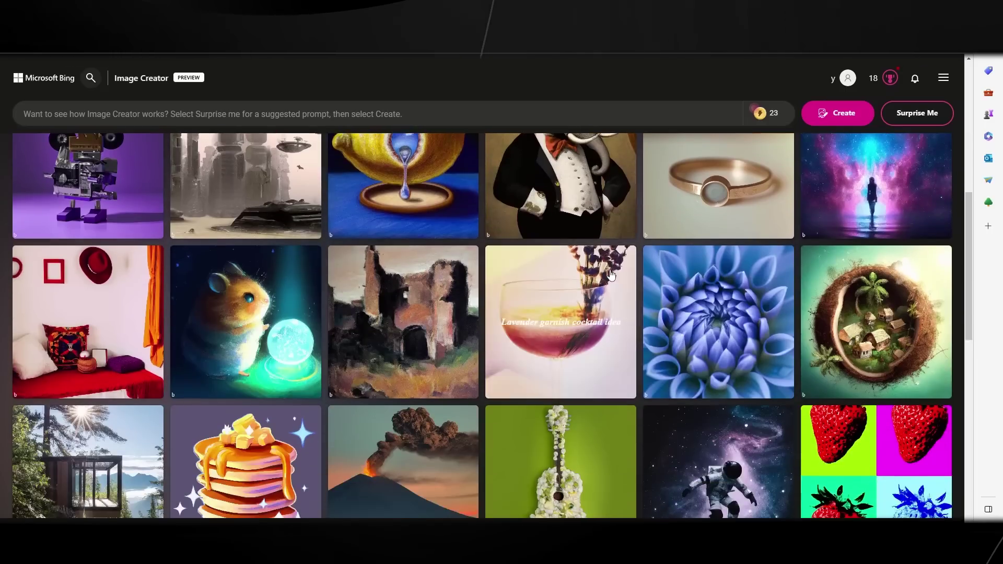
{"action": "scroll", "coordinate": [572, 287], "scroll_direction": "up", "scroll_amount": 4}
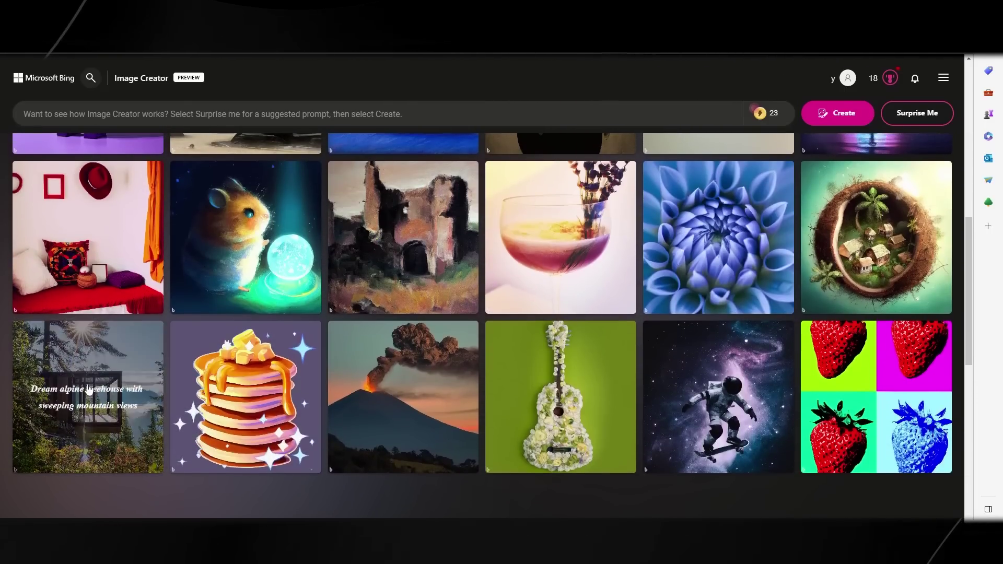
{"action": "left_click", "coordinate": [139, 271]}
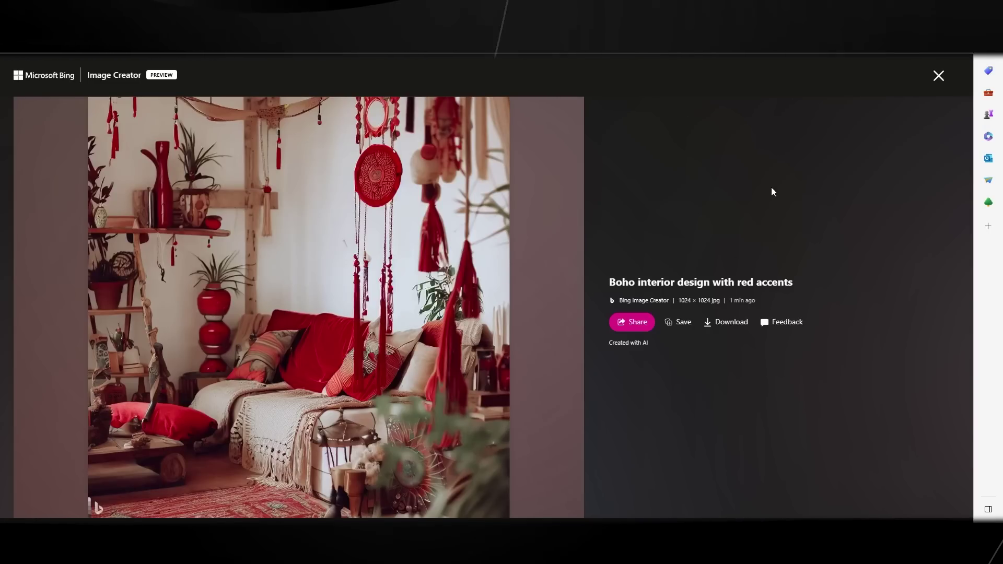
View the first red-accent boho image full-size, then close it to the four-image Creations grid.
{"action": "left_click", "coordinate": [404, 239]}
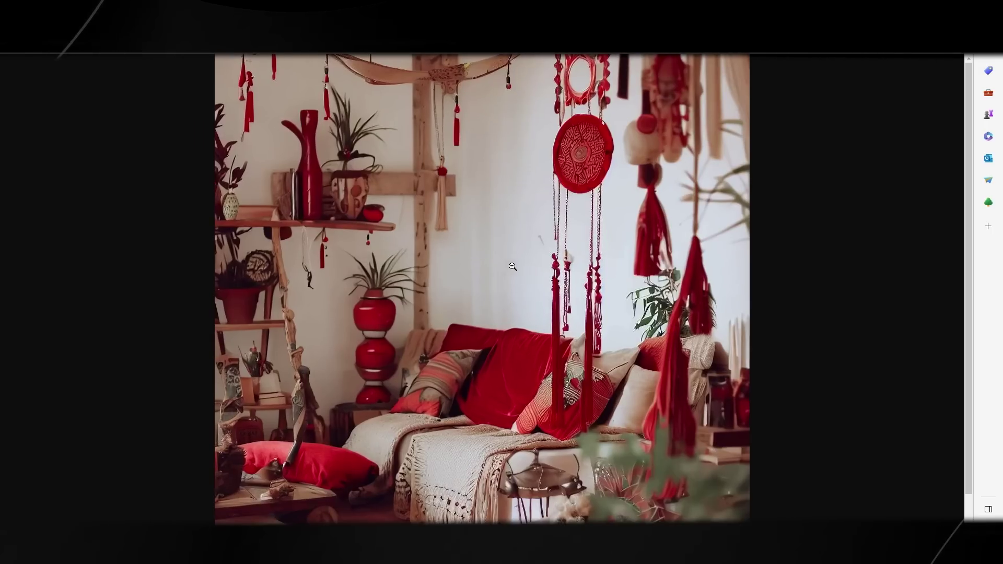
{"action": "scroll", "coordinate": [540, 282], "scroll_direction": "down", "scroll_amount": 1}
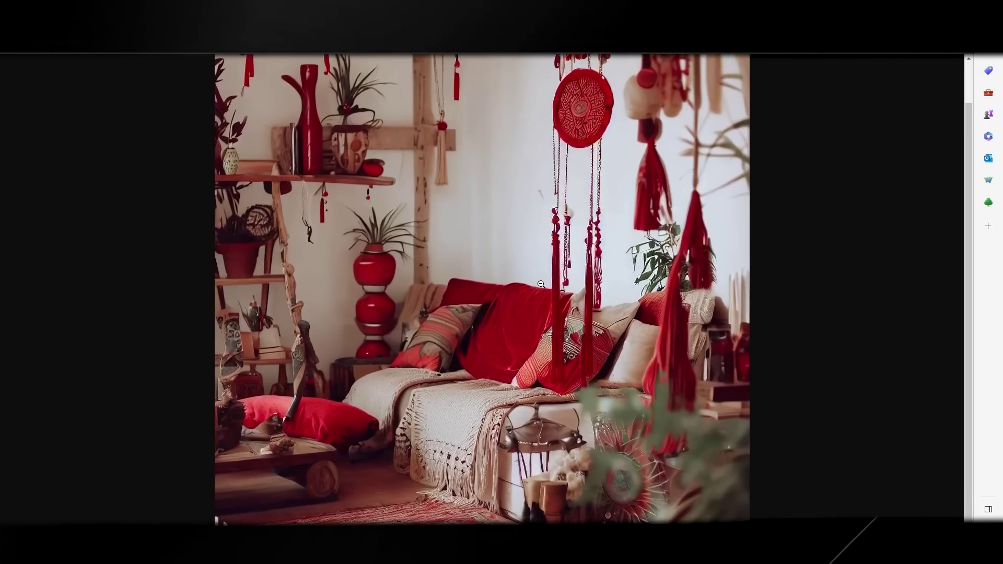
{"action": "scroll", "coordinate": [540, 284], "scroll_direction": "up", "scroll_amount": 1}
{"action": "scroll", "coordinate": [541, 283], "scroll_direction": "down", "scroll_amount": 1}
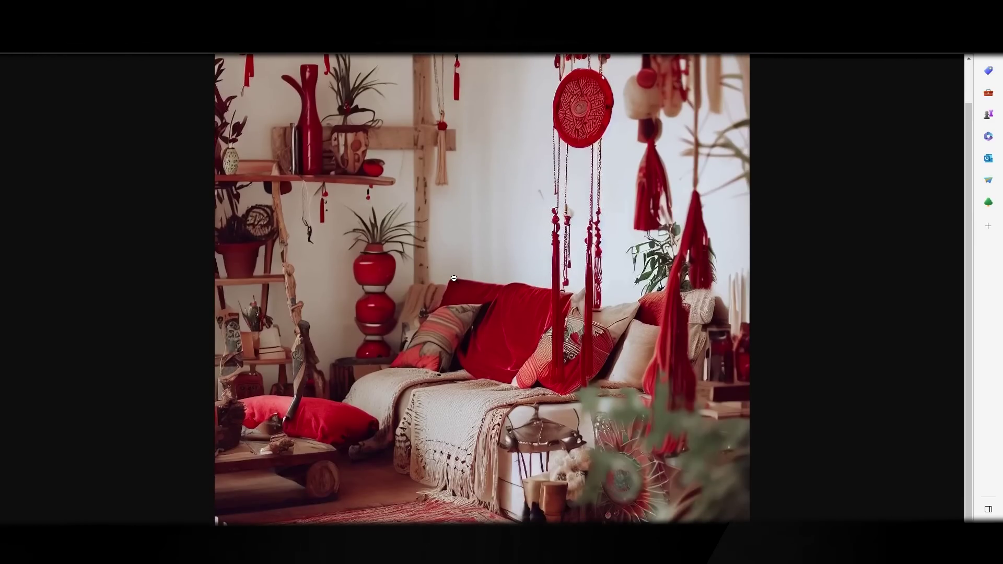
{"action": "scroll", "coordinate": [454, 278], "scroll_direction": "up", "scroll_amount": 1}
{"action": "scroll", "coordinate": [454, 280], "scroll_direction": "down", "scroll_amount": 1}
{"action": "scroll", "coordinate": [454, 281], "scroll_direction": "up", "scroll_amount": 1}
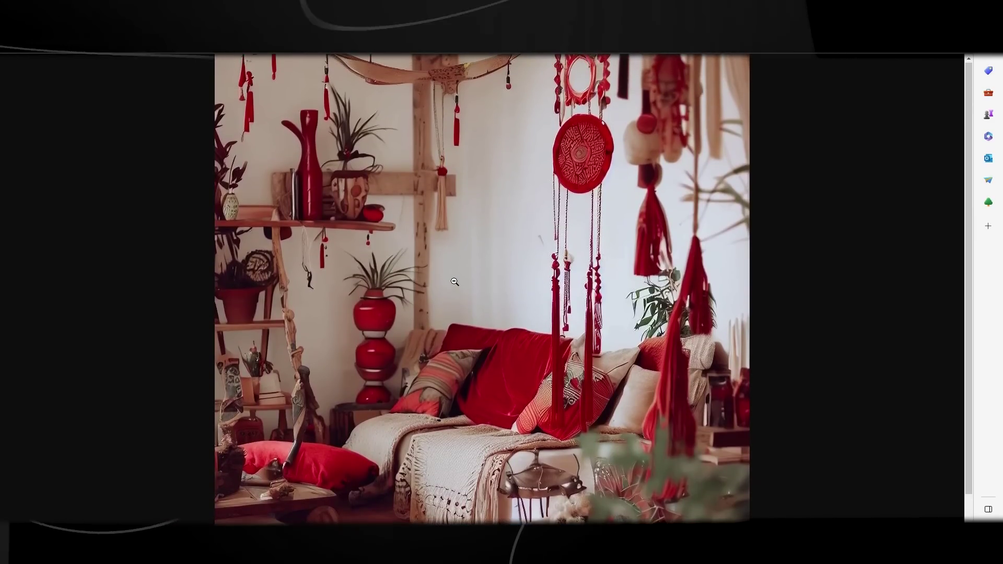
{"action": "scroll", "coordinate": [453, 281], "scroll_direction": "down", "scroll_amount": 1}
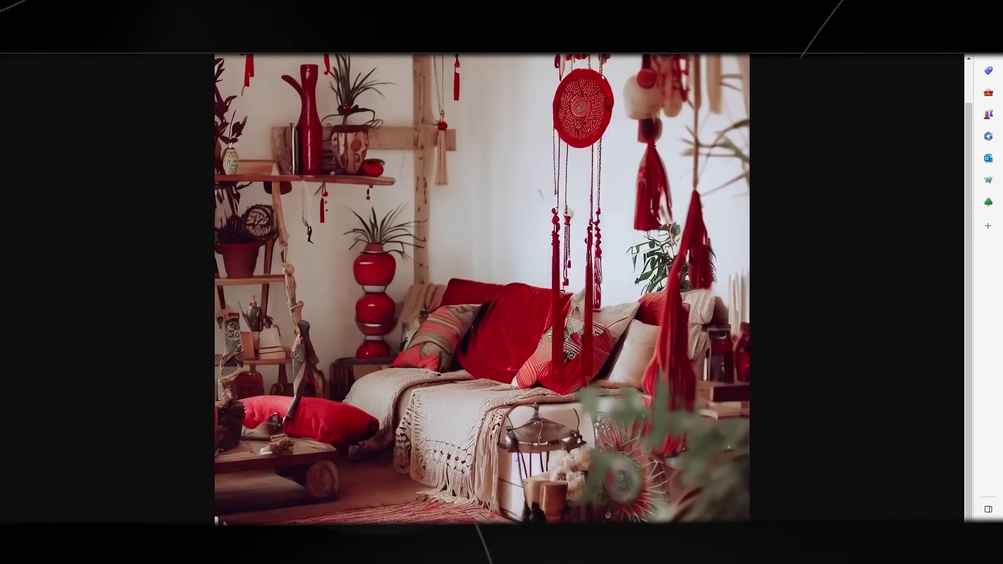
{"action": "left_click", "coordinate": [576, 135]}
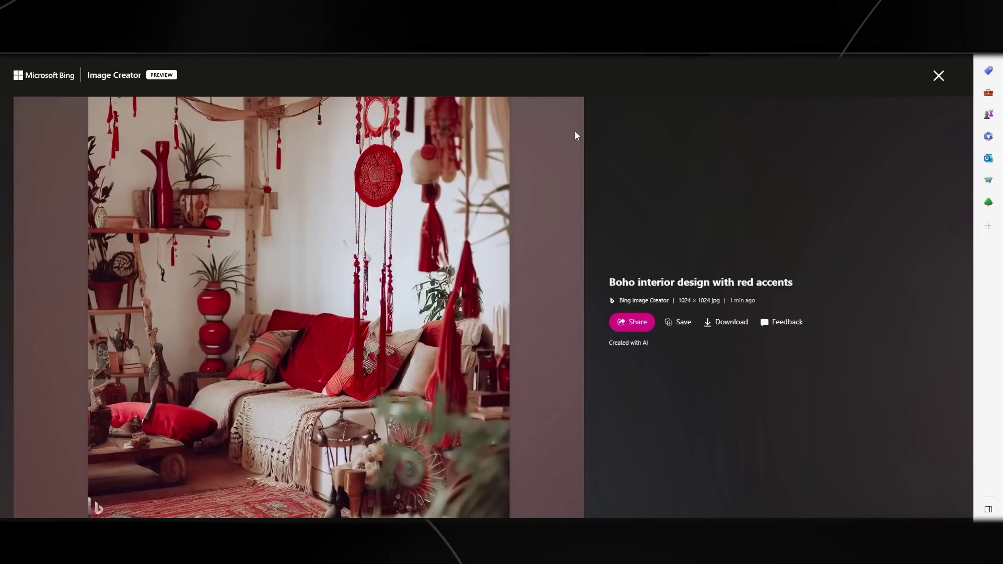
{"action": "left_click", "coordinate": [936, 80]}
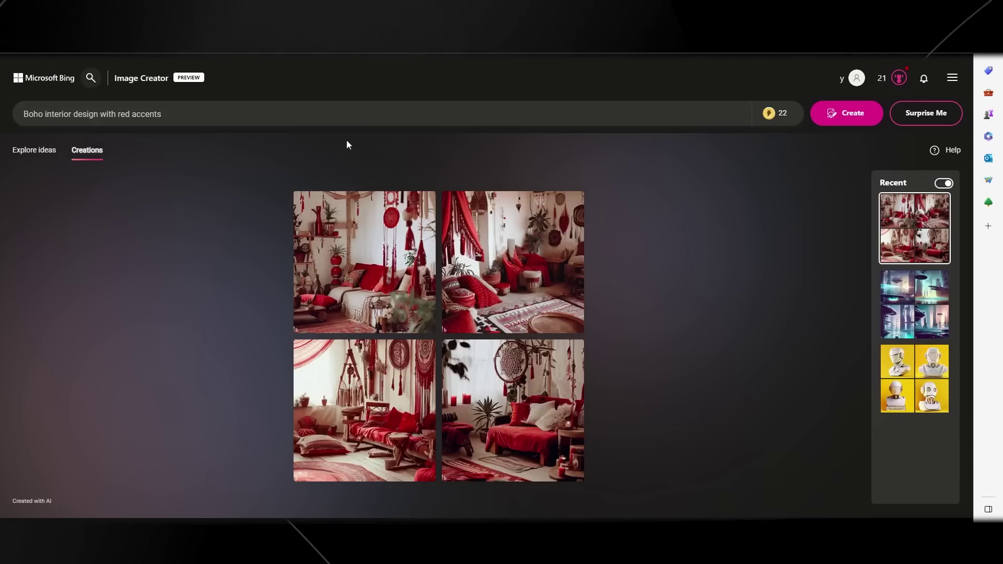
Inspect the top-right boho interior result at full size, then close it.
{"action": "left_click", "coordinate": [556, 255]}
{"action": "left_click", "coordinate": [409, 290]}
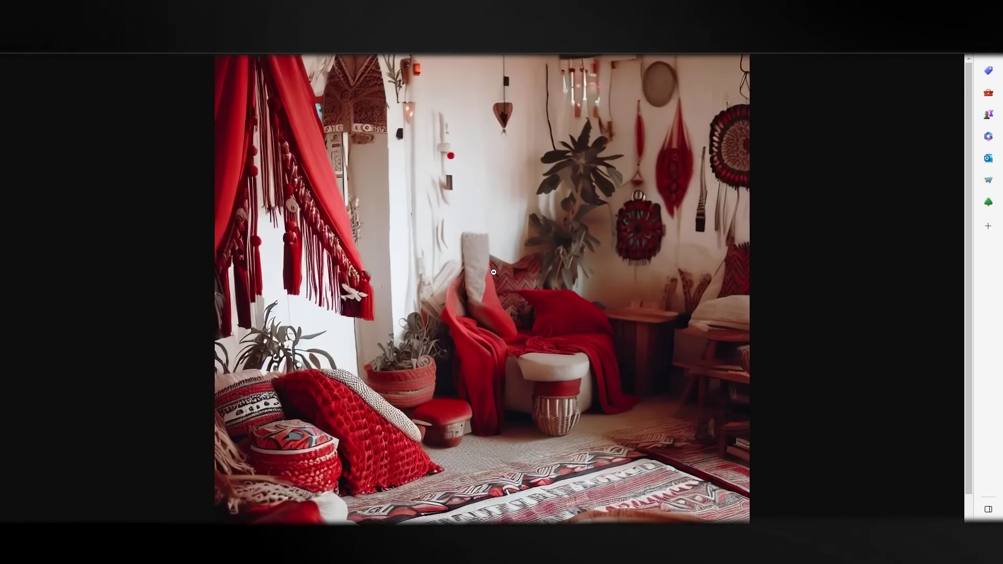
{"action": "scroll", "coordinate": [485, 277], "scroll_direction": "down", "scroll_amount": 2}
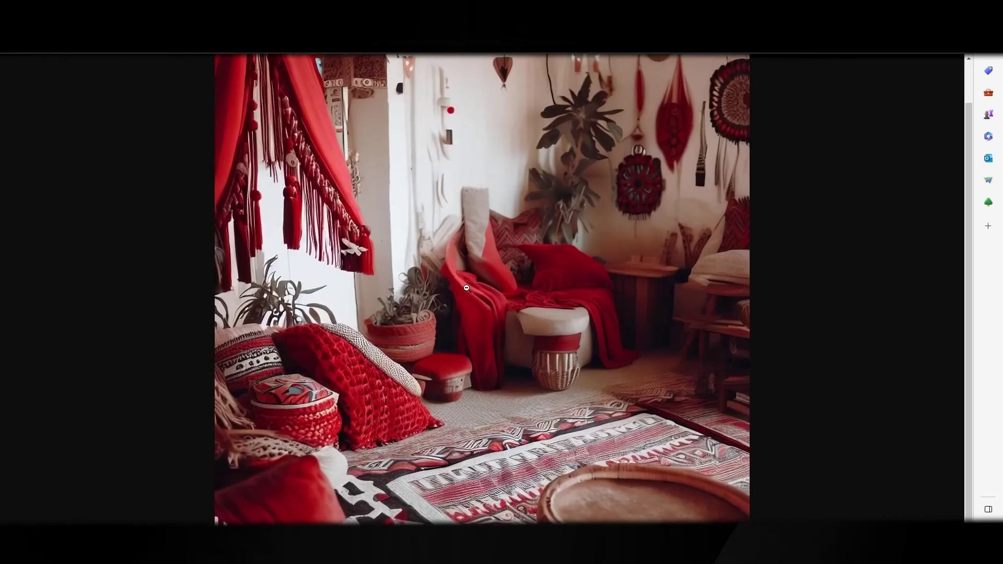
{"action": "scroll", "coordinate": [465, 288], "scroll_direction": "up", "scroll_amount": 2}
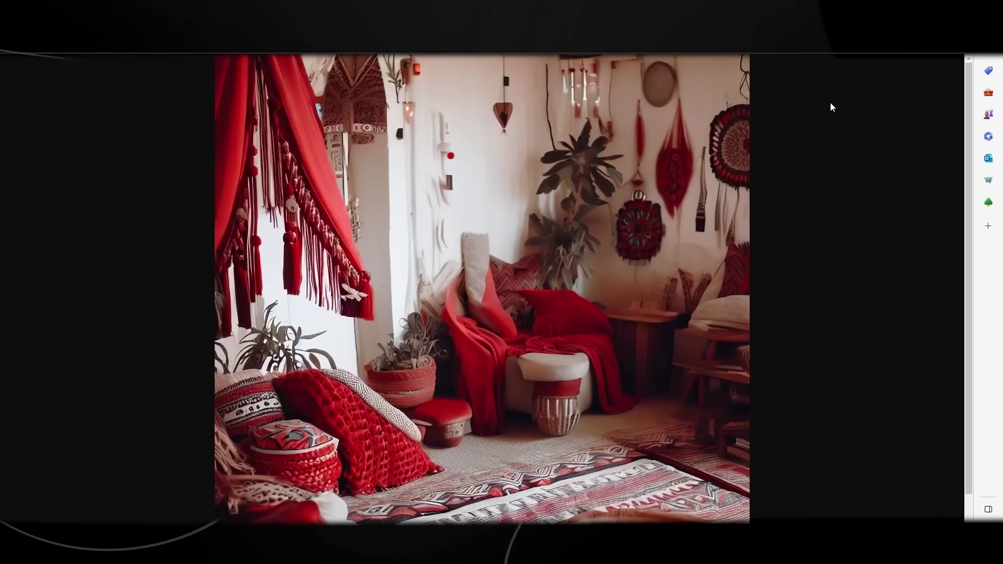
{"action": "left_click", "coordinate": [846, 105]}
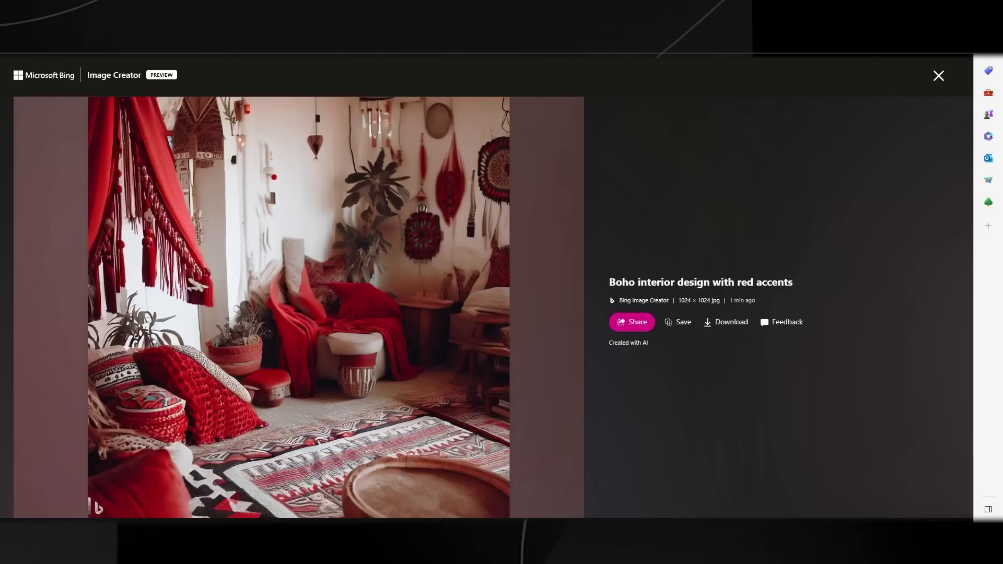
{"action": "left_click", "coordinate": [938, 76]}
Inspect the bottom-left boho interior result at full size, then close it.
{"action": "left_click", "coordinate": [509, 330]}
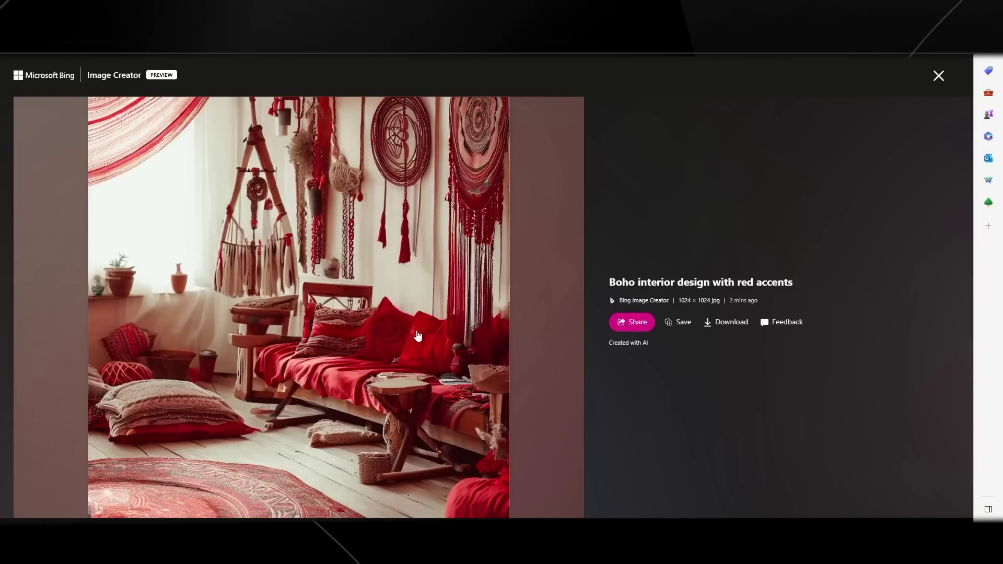
{"action": "left_click", "coordinate": [509, 332]}
{"action": "scroll", "coordinate": [563, 340], "scroll_direction": "up", "scroll_amount": 1}
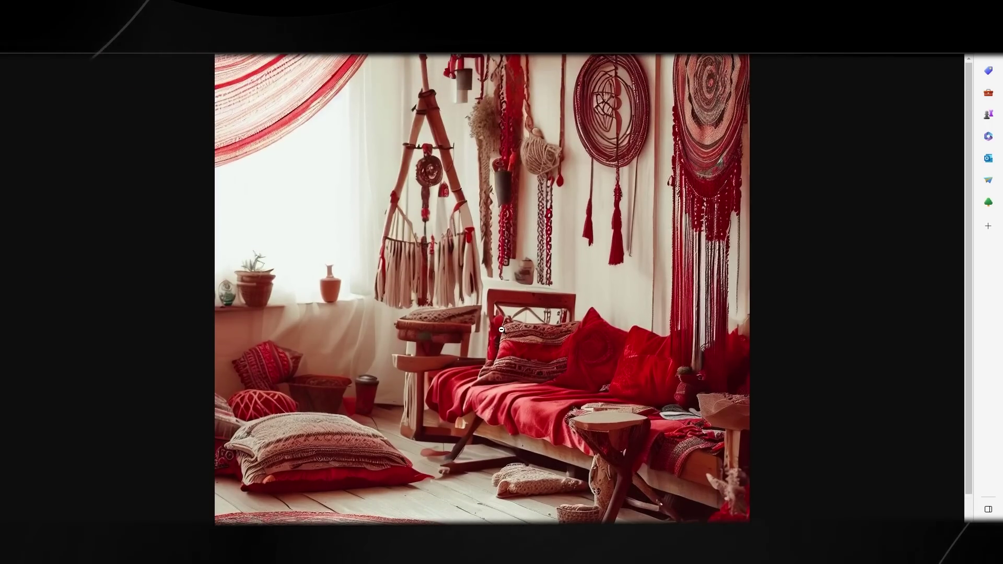
{"action": "scroll", "coordinate": [498, 325], "scroll_direction": "down", "scroll_amount": 1}
{"action": "scroll", "coordinate": [498, 296], "scroll_direction": "up", "scroll_amount": 1}
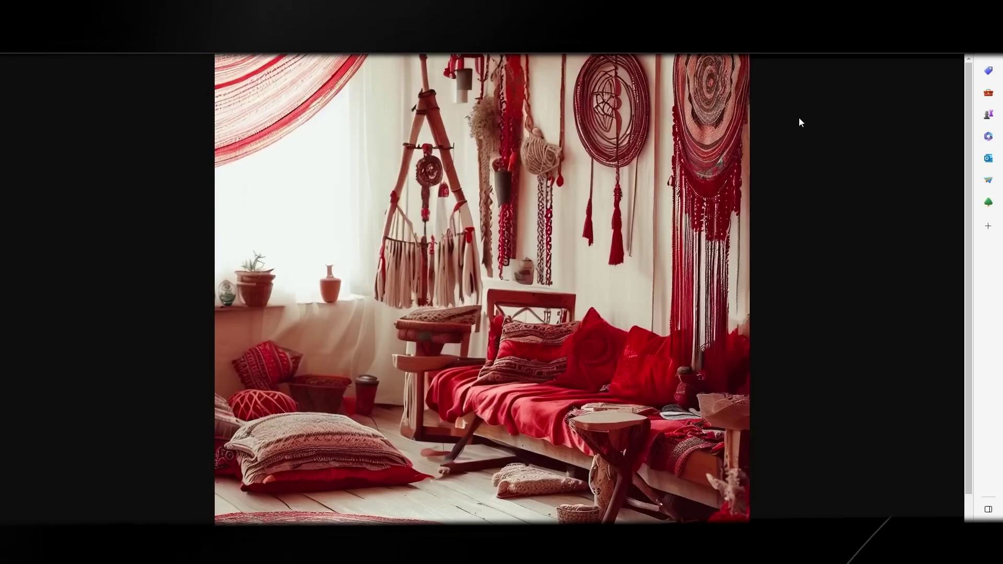
{"action": "left_click", "coordinate": [497, 296]}
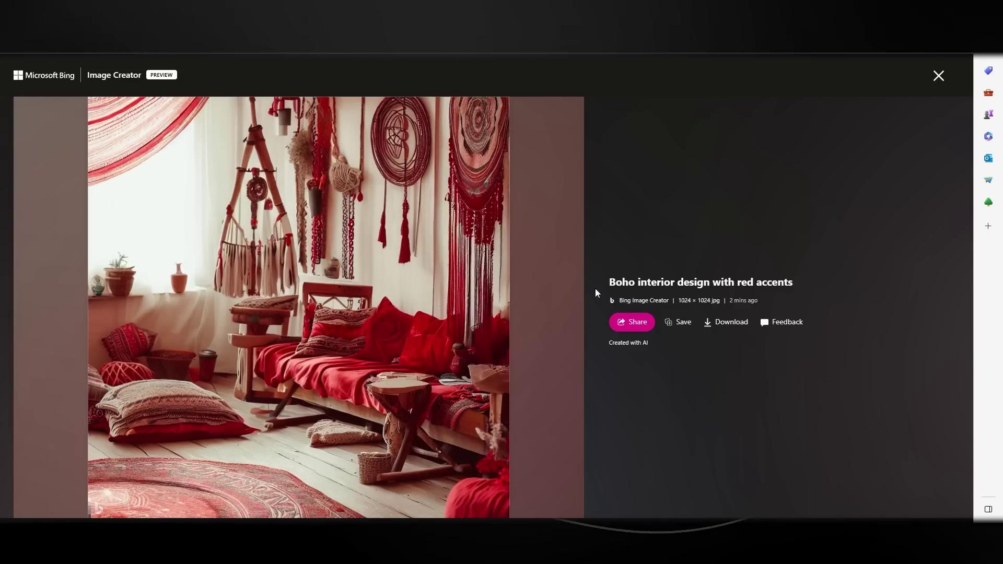
{"action": "left_click", "coordinate": [939, 76]}
Open the bottom-right red sofa and dreamcatcher image at full size.
{"action": "left_click", "coordinate": [474, 311]}
{"action": "left_click", "coordinate": [338, 308]}
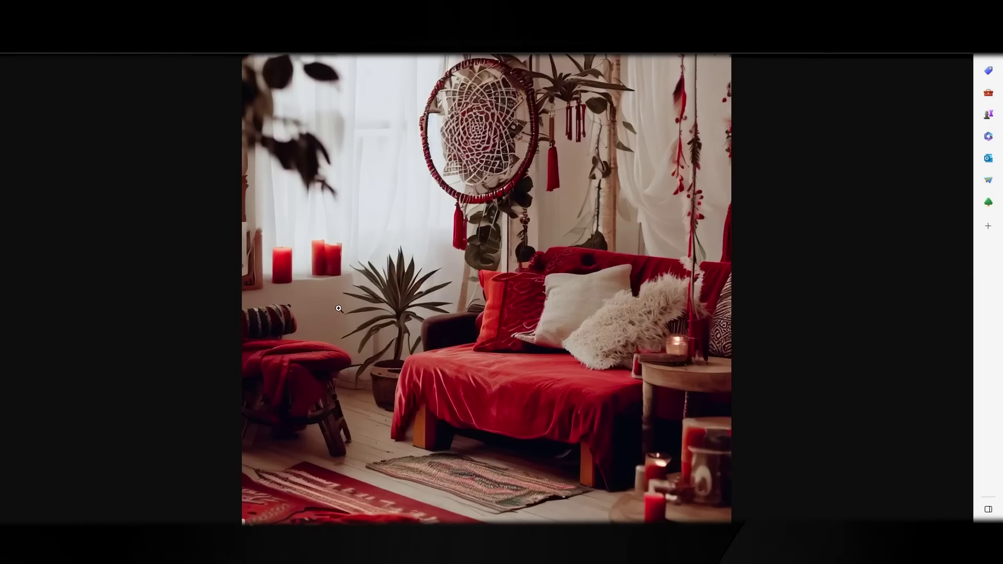
{"action": "left_click", "coordinate": [502, 301]}
{"action": "scroll", "coordinate": [499, 310], "scroll_direction": "down", "scroll_amount": 1}
{"action": "scroll", "coordinate": [710, 228], "scroll_direction": "up", "scroll_amount": 2}
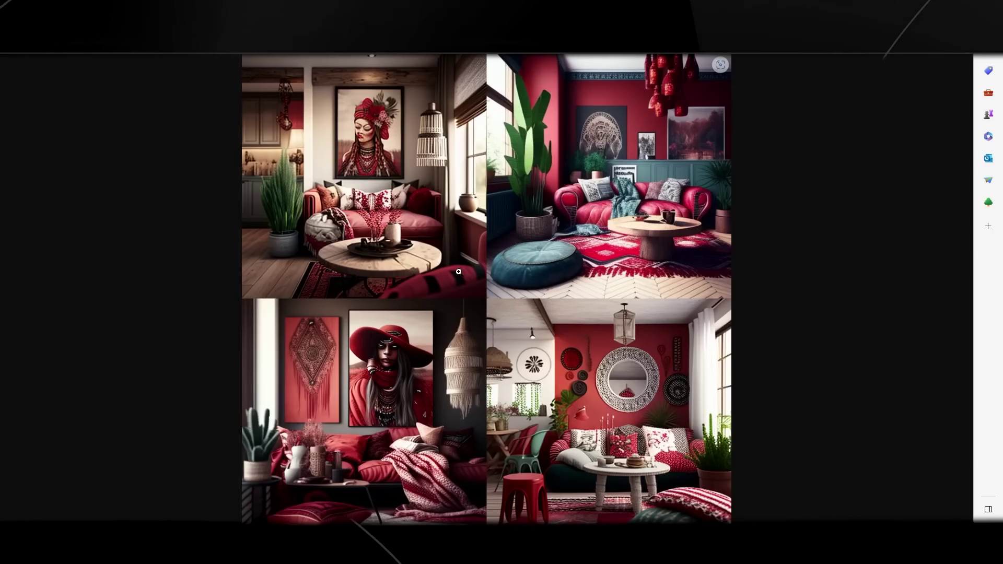
Enlarge both Midjourney 2×2 red boho living-room grids and inspect them.
{"action": "left_click", "coordinate": [458, 272]}
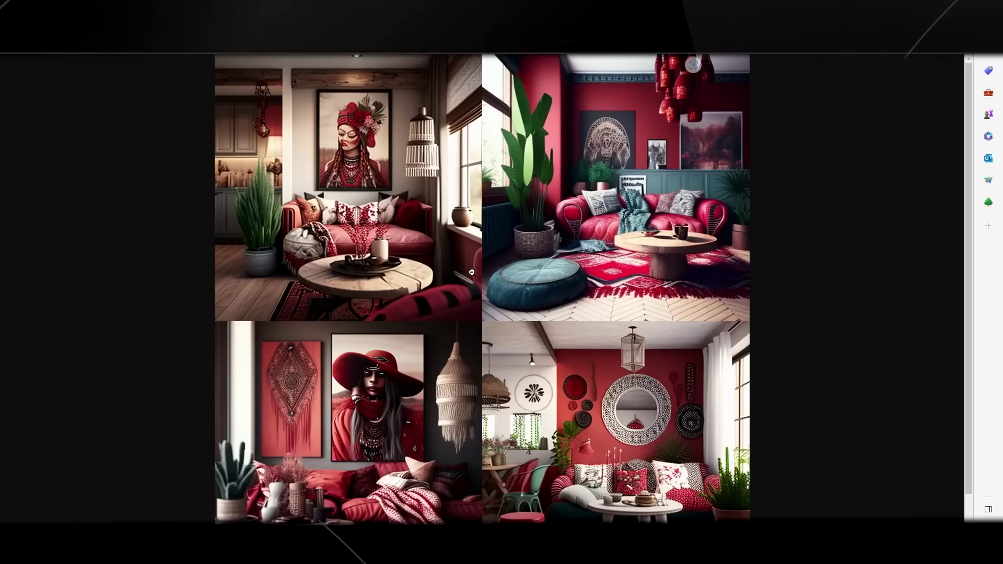
{"action": "scroll", "coordinate": [508, 272], "scroll_direction": "down", "scroll_amount": 1}
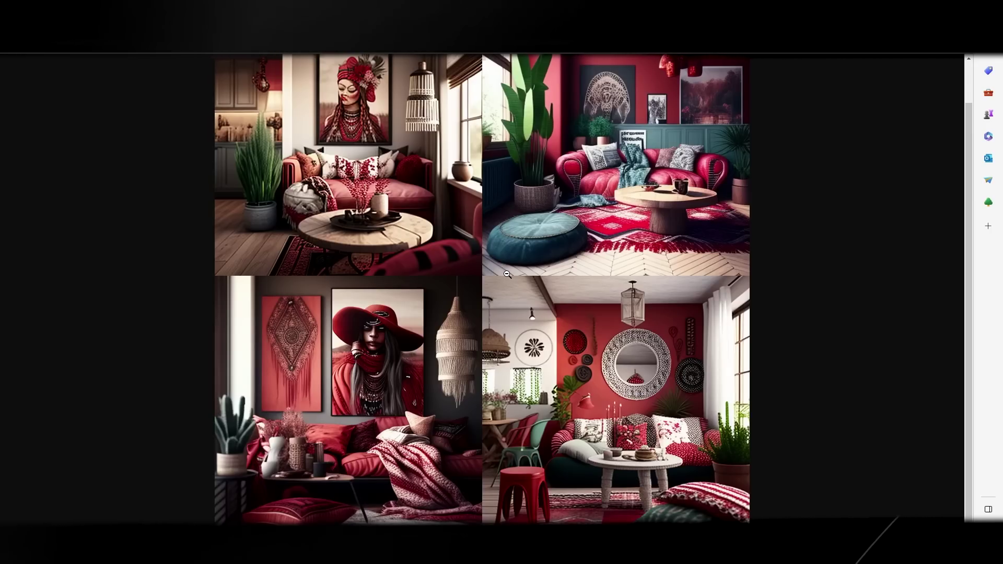
{"action": "scroll", "coordinate": [507, 274], "scroll_direction": "up", "scroll_amount": 1}
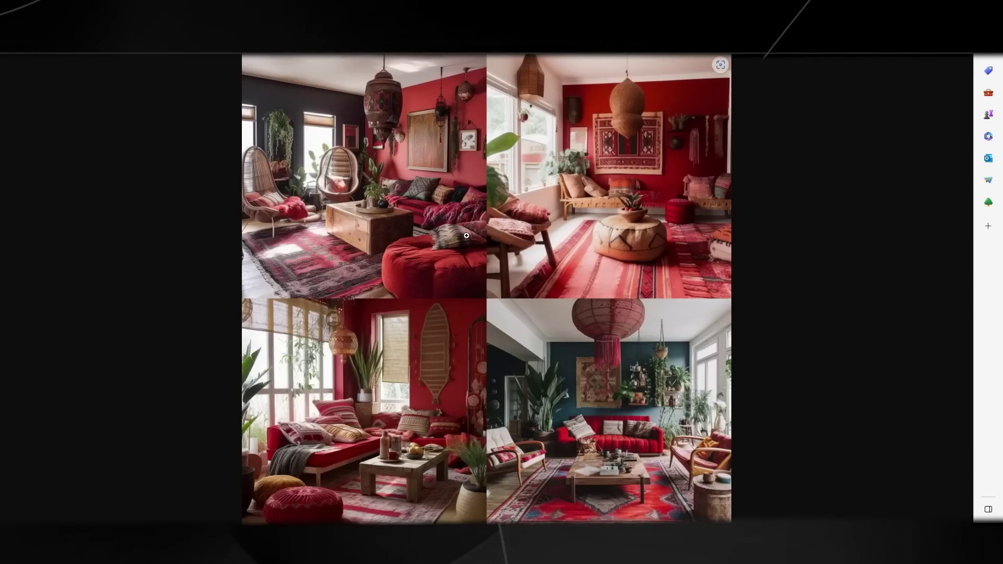
{"action": "left_click", "coordinate": [466, 235]}
{"action": "scroll", "coordinate": [531, 242], "scroll_direction": "up", "scroll_amount": 3}
{"action": "scroll", "coordinate": [531, 242], "scroll_direction": "down", "scroll_amount": 3}
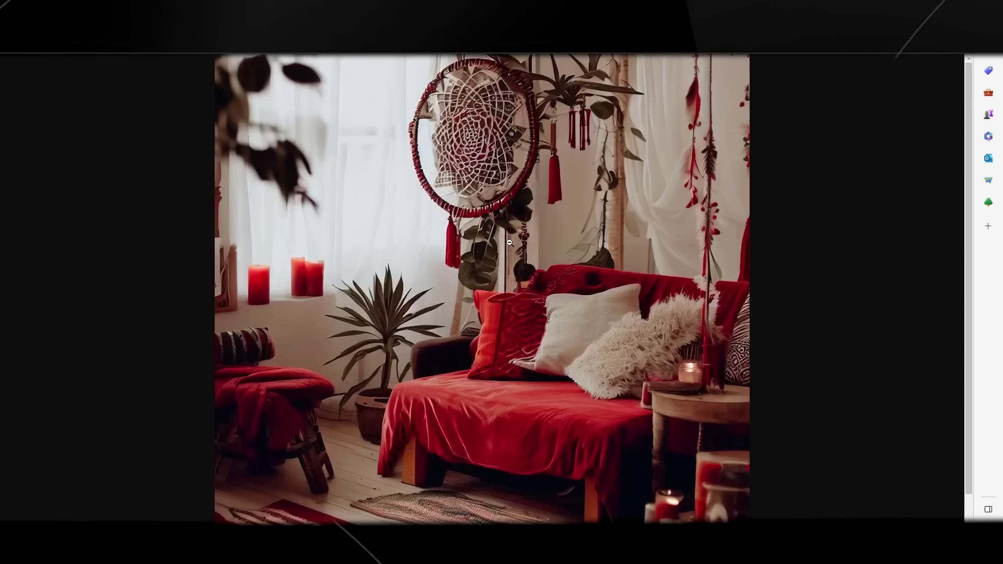
Close the red sofa image and go from the four results to the Explore ideas gallery.
{"action": "left_click", "coordinate": [514, 243]}
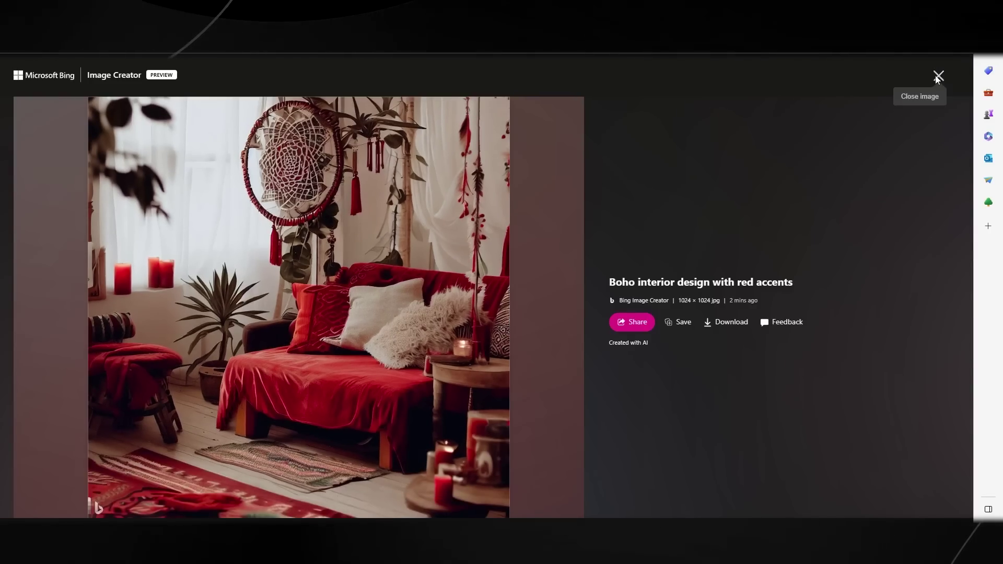
{"action": "left_click", "coordinate": [938, 76]}
{"action": "left_click", "coordinate": [516, 259]}
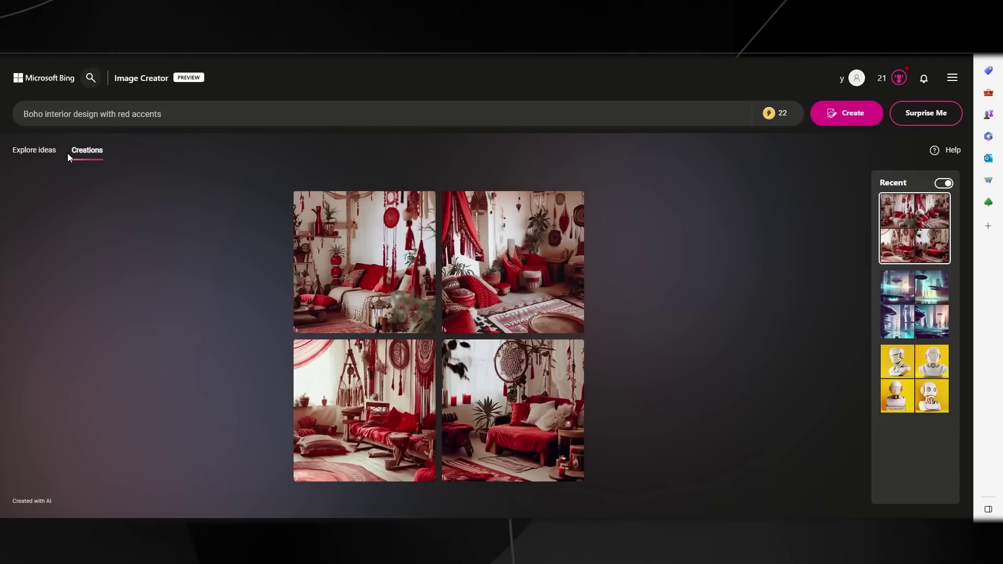
{"action": "left_click", "coordinate": [49, 158]}
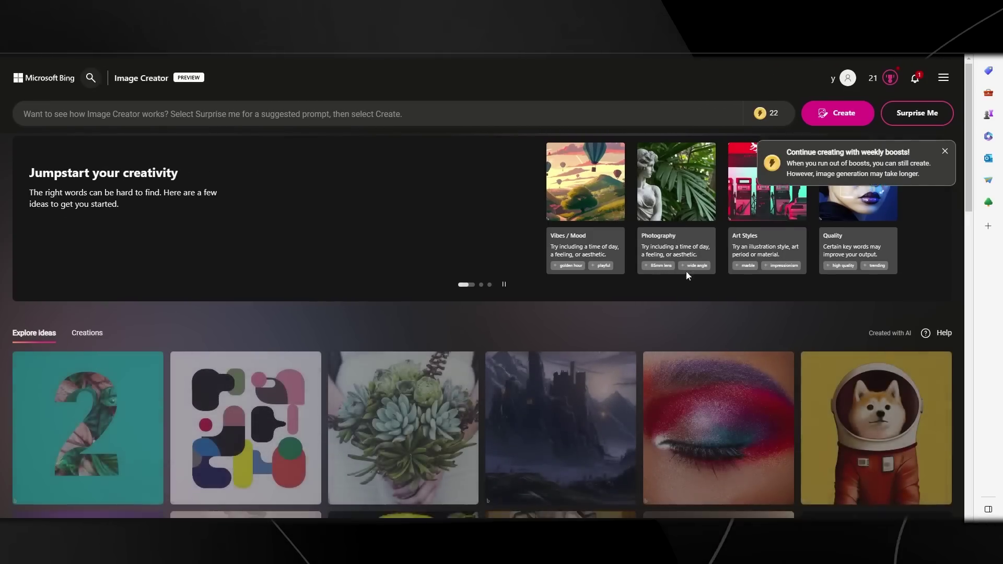
{"action": "scroll", "coordinate": [455, 271], "scroll_direction": "down", "scroll_amount": 10}
{"action": "scroll", "coordinate": [432, 298], "scroll_direction": "down", "scroll_amount": 5}
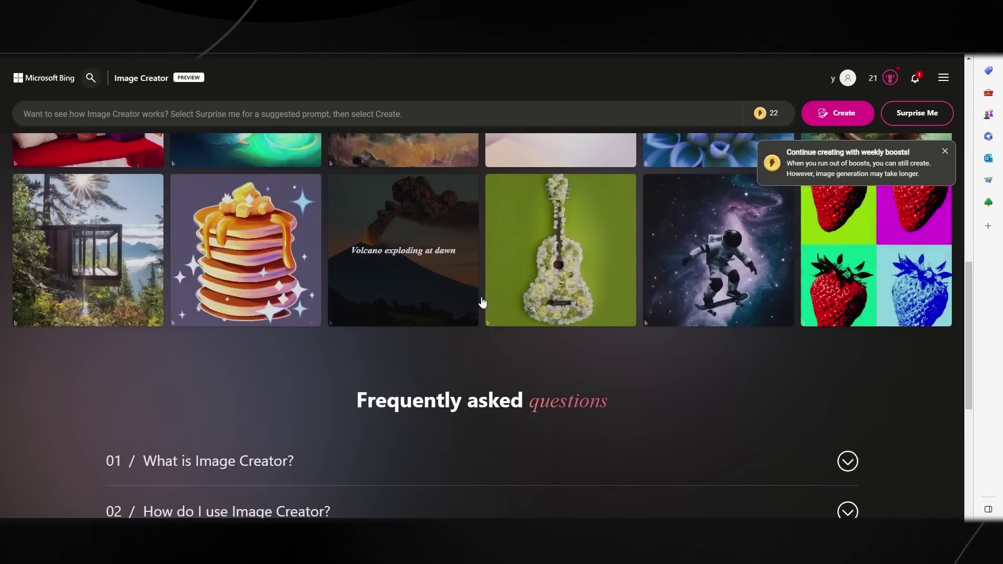
{"action": "scroll", "coordinate": [533, 314], "scroll_direction": "up", "scroll_amount": 2}
{"action": "scroll", "coordinate": [571, 326], "scroll_direction": "up", "scroll_amount": 3}
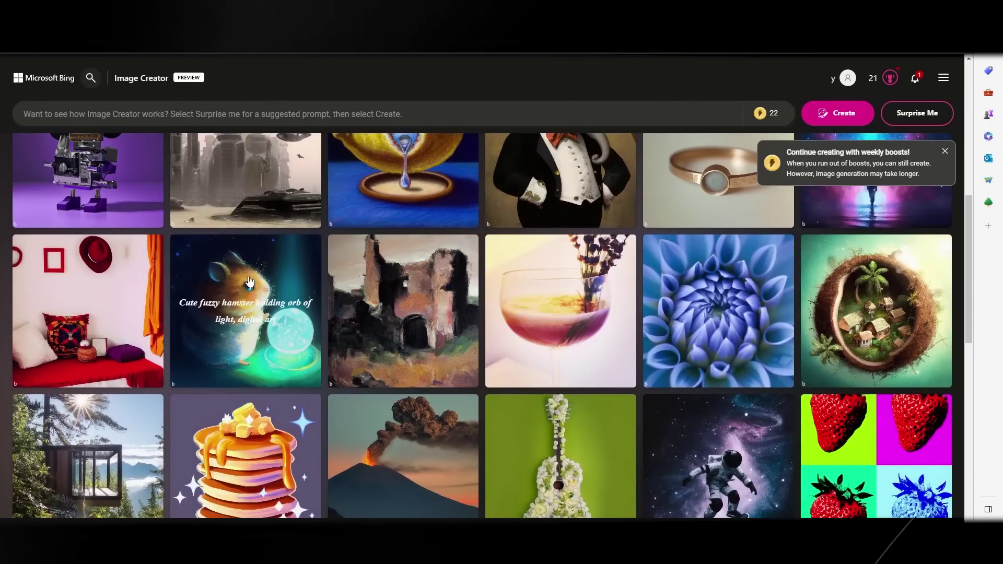
{"action": "scroll", "coordinate": [503, 249], "scroll_direction": "up", "scroll_amount": 5}
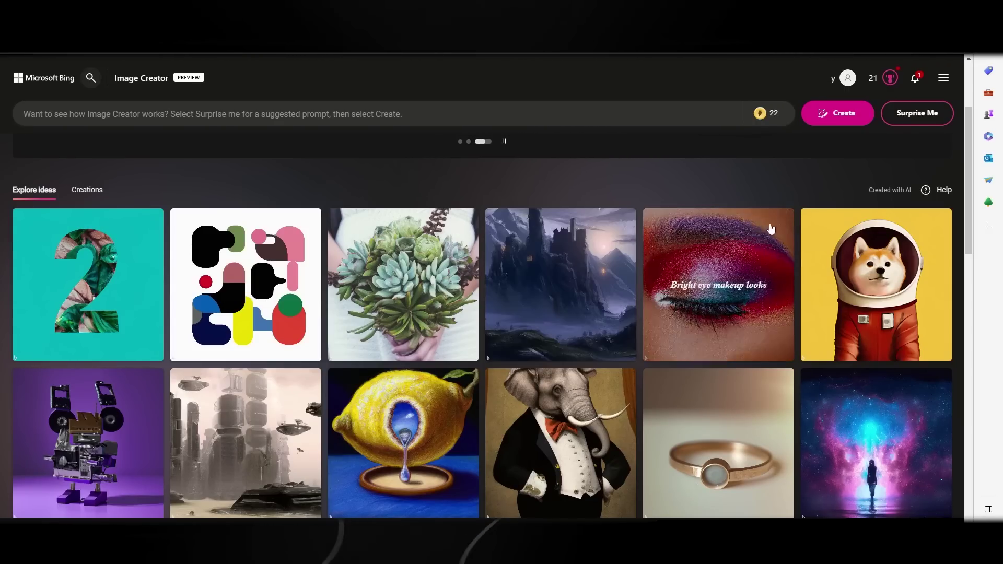
{"action": "scroll", "coordinate": [627, 189], "scroll_direction": "up", "scroll_amount": 3}
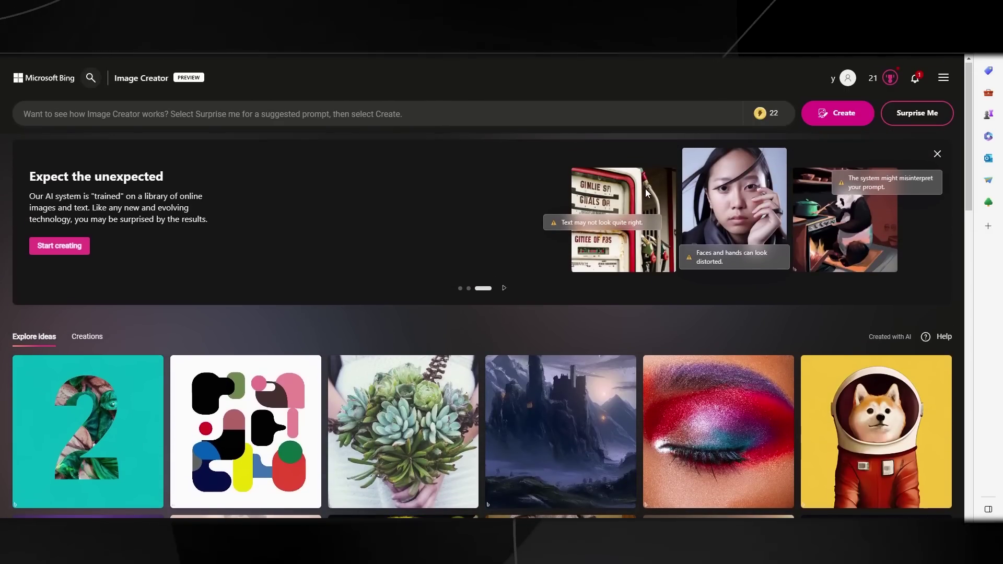
{"action": "scroll", "coordinate": [647, 196], "scroll_direction": "down", "scroll_amount": 5}
{"action": "scroll", "coordinate": [371, 230], "scroll_direction": "down", "scroll_amount": 1}
{"action": "scroll", "coordinate": [370, 230], "scroll_direction": "down", "scroll_amount": 1}
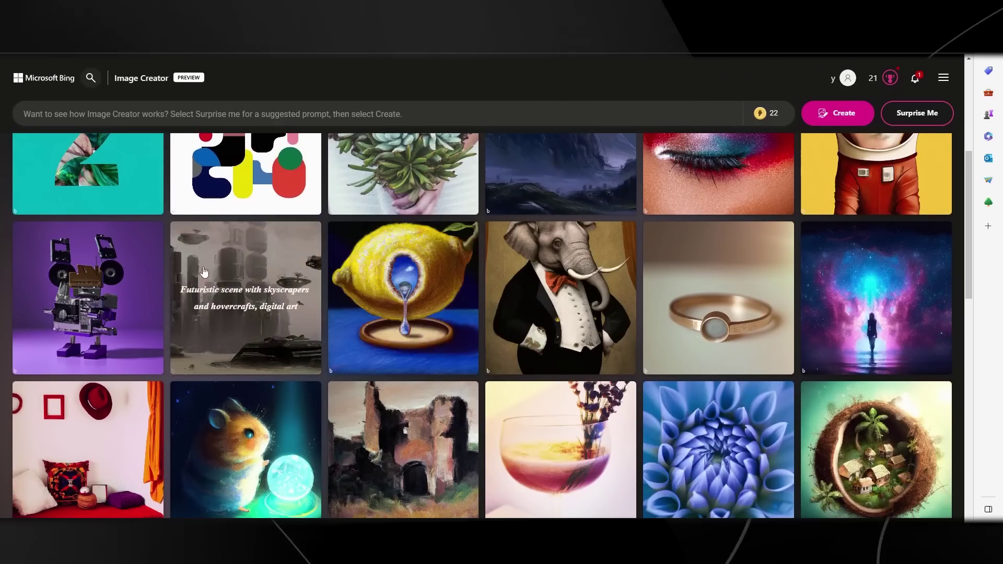
{"action": "scroll", "coordinate": [631, 275], "scroll_direction": "up", "scroll_amount": 1}
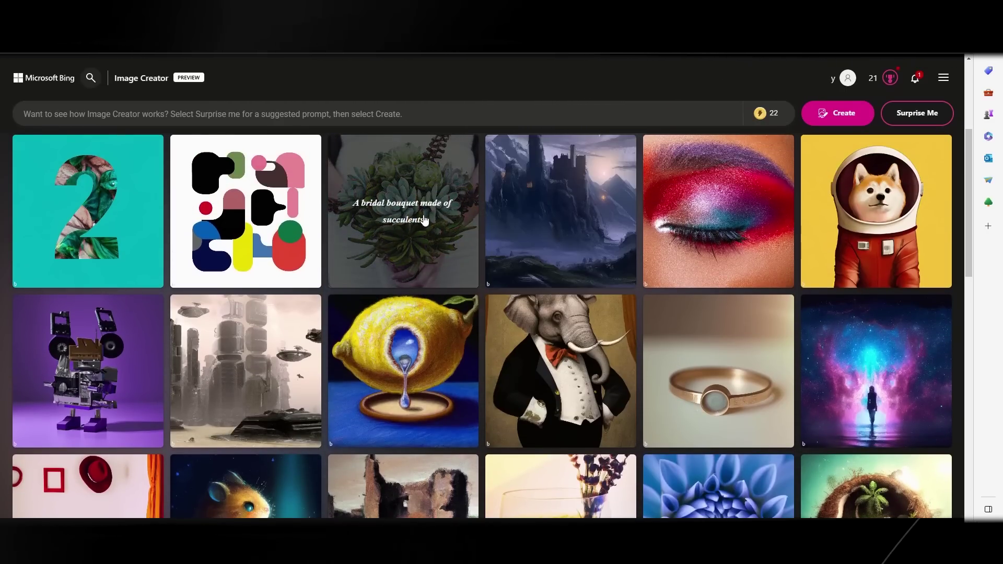
{"action": "scroll", "coordinate": [188, 285], "scroll_direction": "down", "scroll_amount": 3}
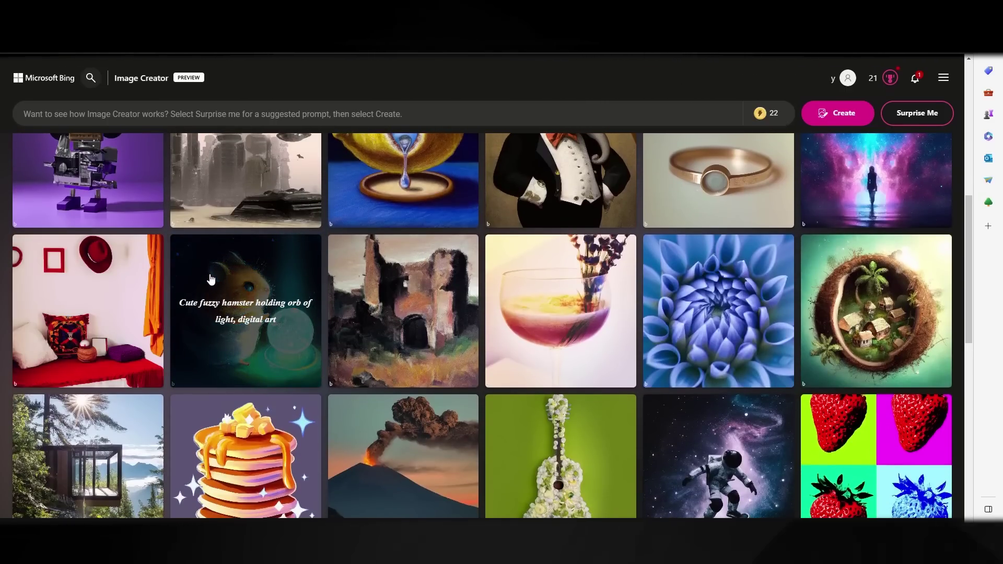
{"action": "scroll", "coordinate": [286, 264], "scroll_direction": "up", "scroll_amount": 6}
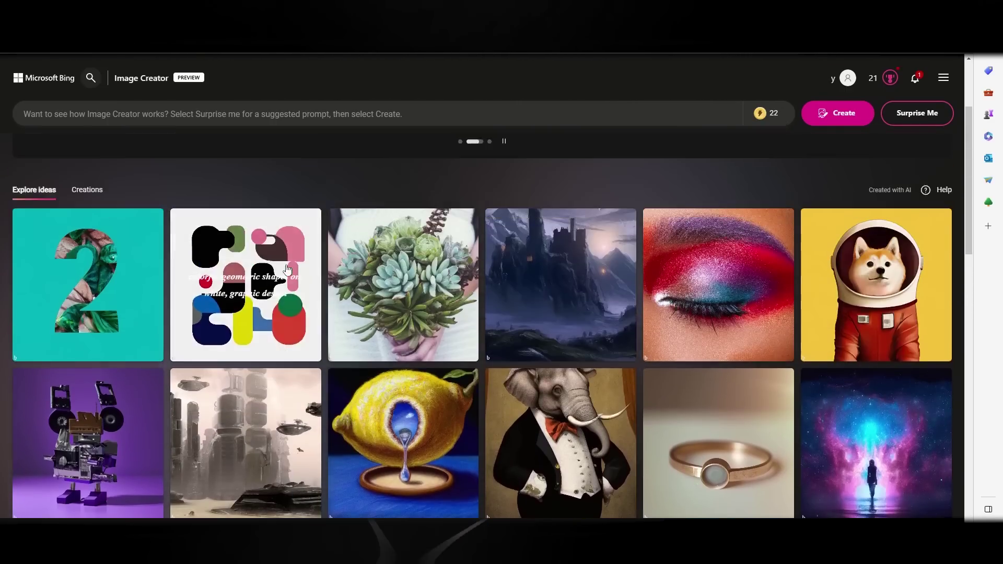